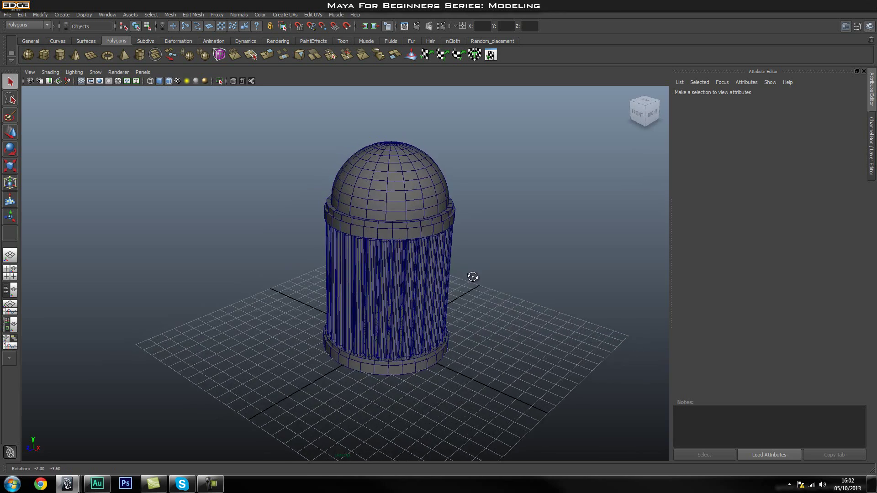
Examine the domed, columned model from the perspective and side views, focusing on the dome
alt+right_drag(414, 271, 476, 272)
alt+drag(476, 272, 462, 252)
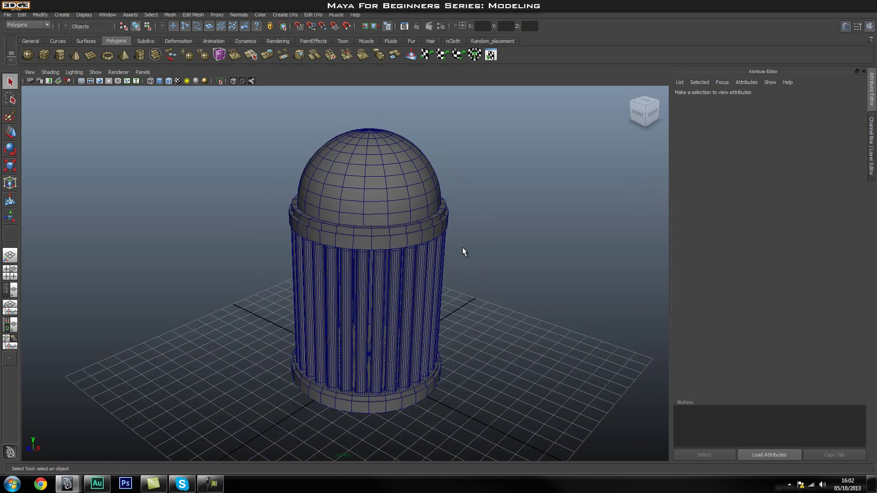
click(375, 159)
click(529, 227)
mouse_move(442, 255)
alt+mouse_down()
mouse_move(497, 251)
mouse_move(478, 229)
mouse_move(435, 256)
mouse_move(442, 267)
mouse_move(446, 242)
mouse_move(484, 251)
mouse_move(384, 251)
mouse_move(464, 251)
mouse_move(458, 269)
mouse_move(450, 256)
alt+mouse_up()
key(space)
drag(359, 201, 396, 202)
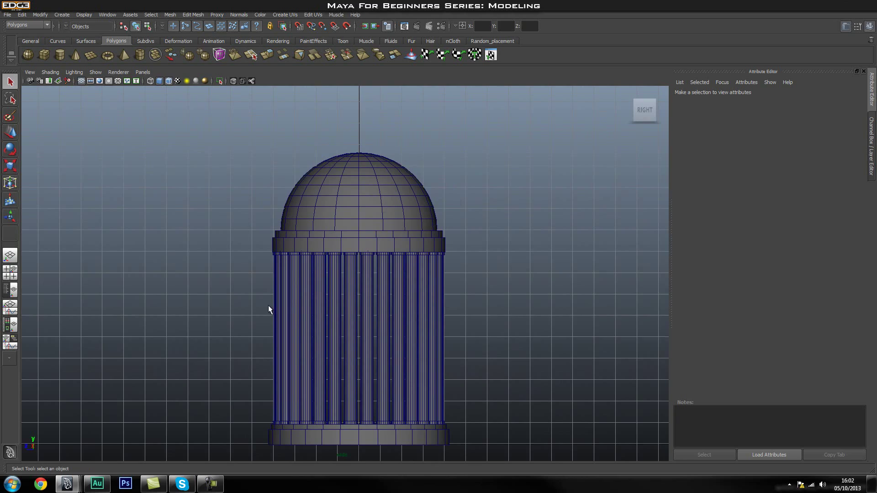
key(space)
drag(365, 228, 368, 207)
alt+drag(454, 223, 432, 224)
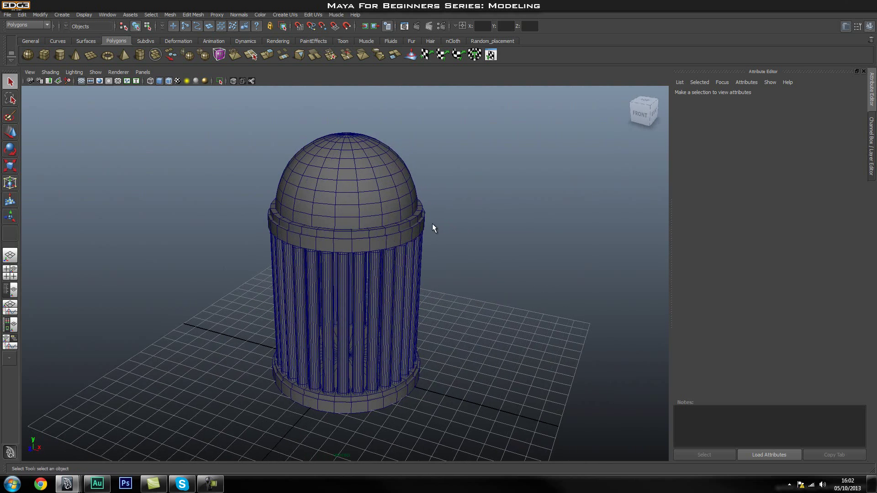
In the side view, draw a polygon pipe centred on the dome's base and arching just outside it, with a radius of about 3.9
key(space)
drag(325, 202, 365, 198)
alt+middle_drag(395, 186, 353, 198)
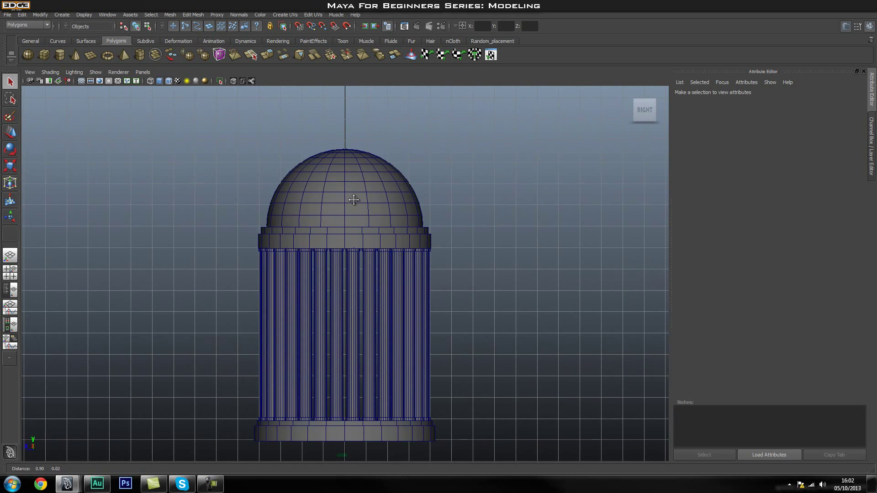
scroll(353, 200, up, 2)
mouse_move(377, 195)
alt+middle_down()
mouse_move(358, 189)
mouse_move(372, 198)
alt+middle_up()
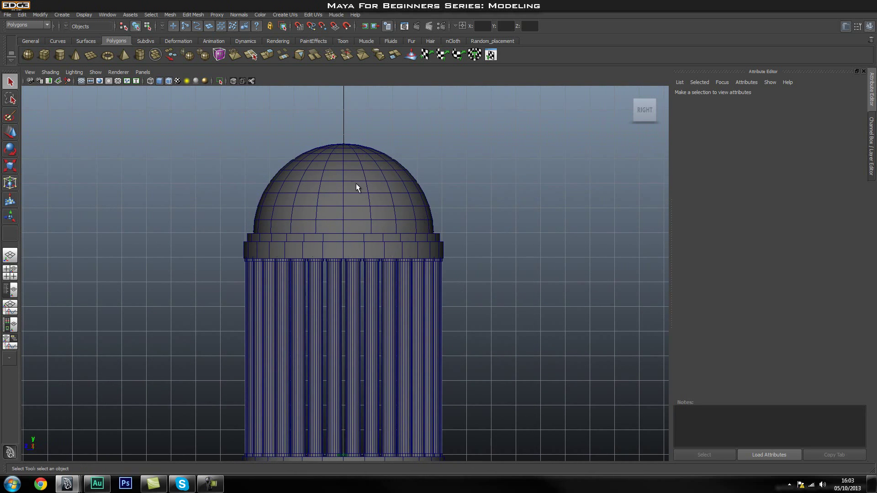
scroll(404, 278, down, 2)
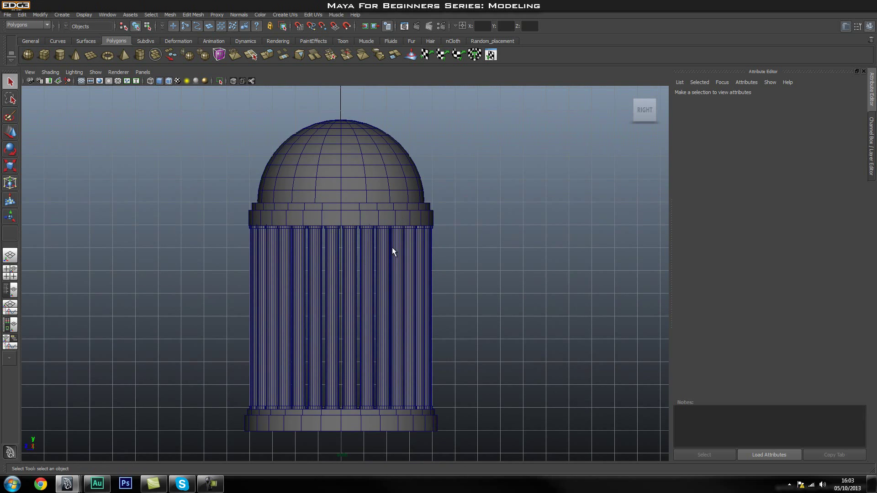
alt+middle_drag(352, 182, 351, 224)
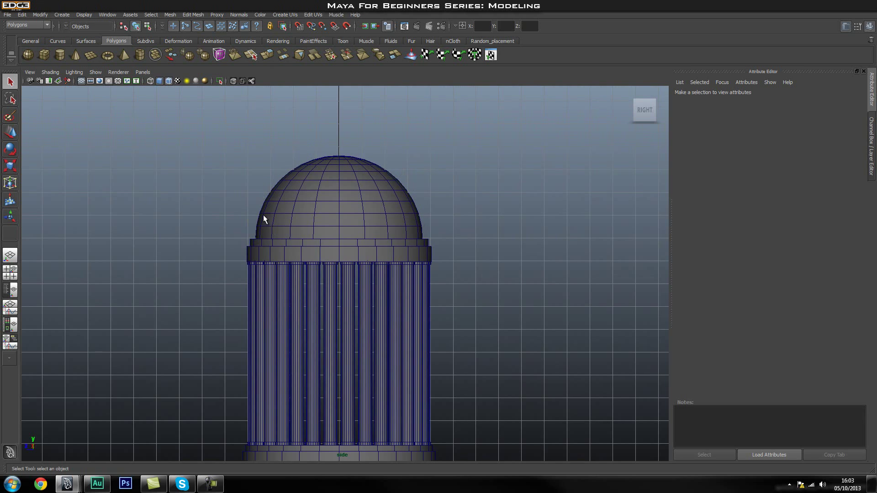
click(141, 54)
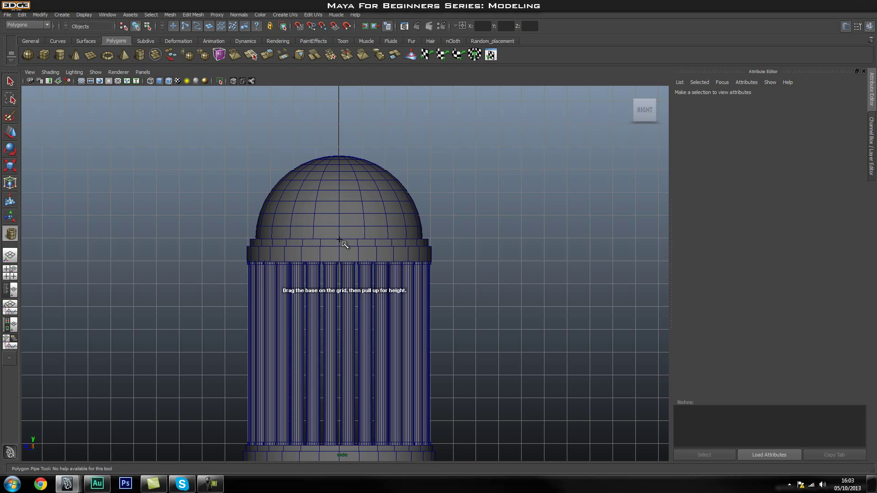
drag(345, 245, 363, 332)
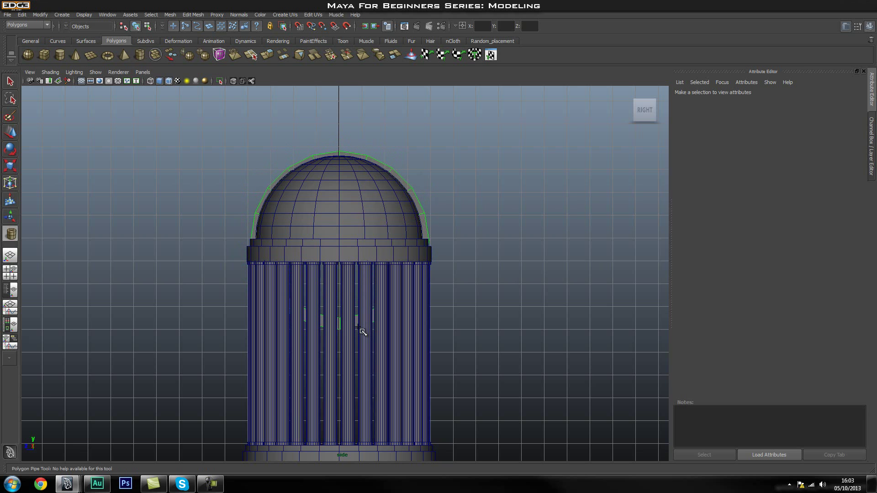
alt+middle_drag(323, 187, 323, 216)
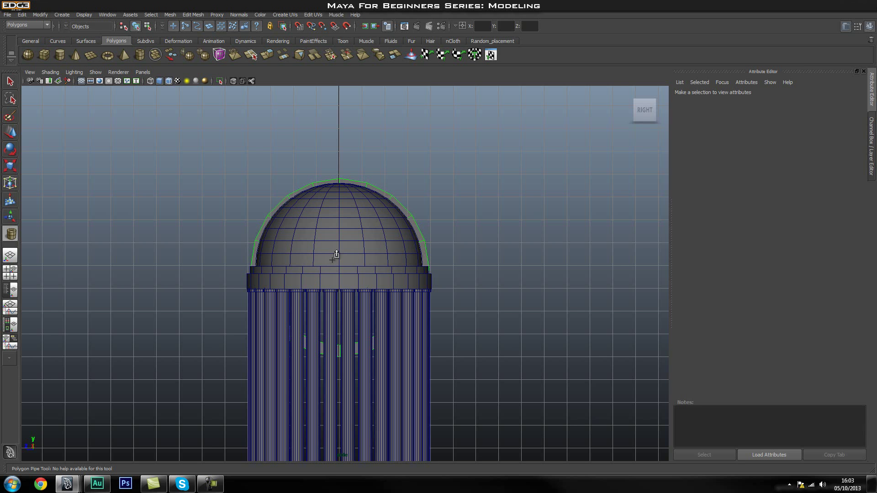
In the front view, snap the pipe along the X axis to the dome's vertical centre line at X 0
key(space)
drag(333, 259, 333, 227)
scroll(344, 299, down, 5)
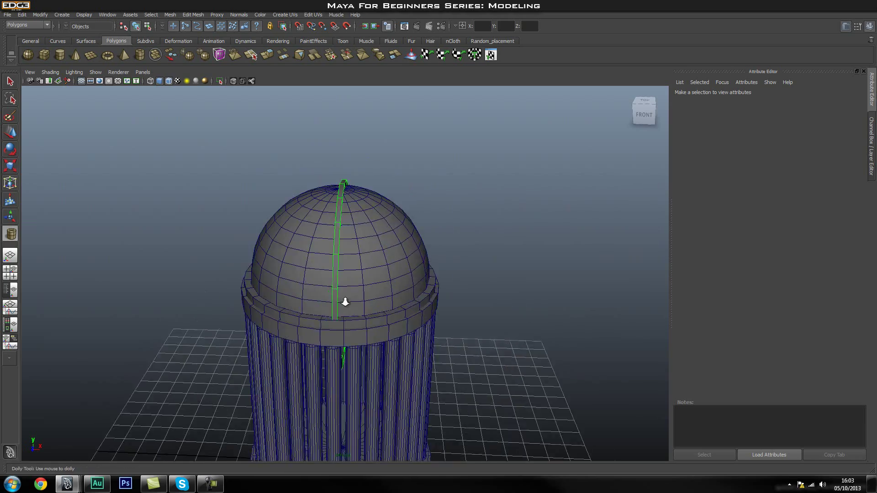
alt+drag(396, 260, 342, 295)
key(space)
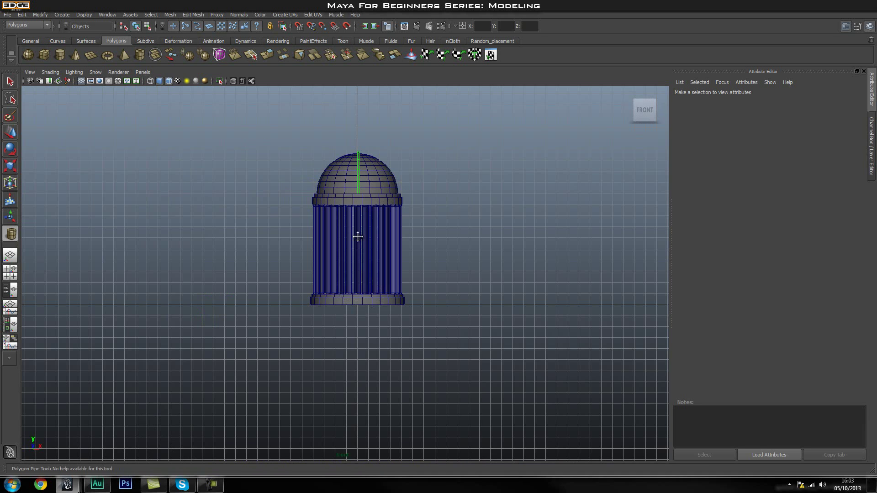
alt+right_drag(258, 306, 440, 303)
key(w)
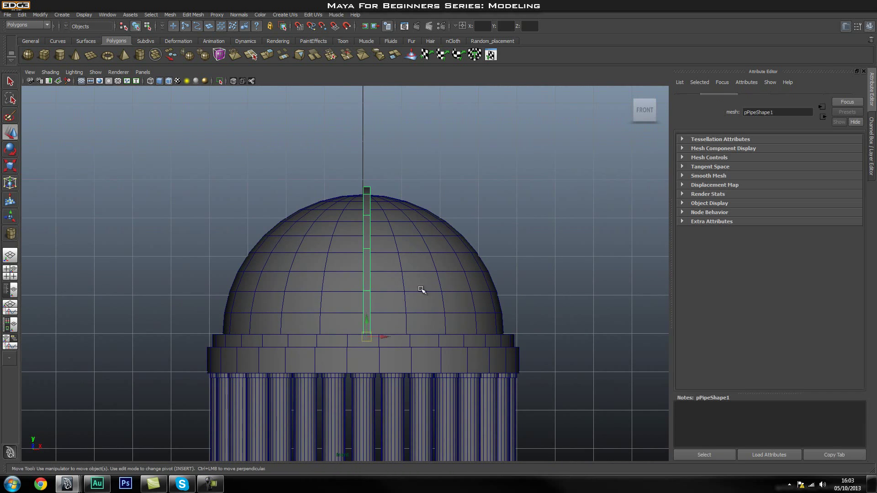
click(422, 291)
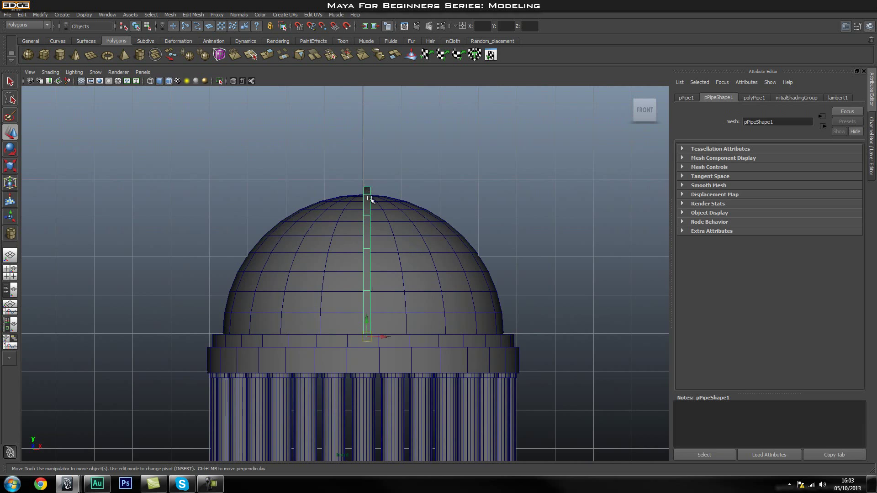
click(383, 336)
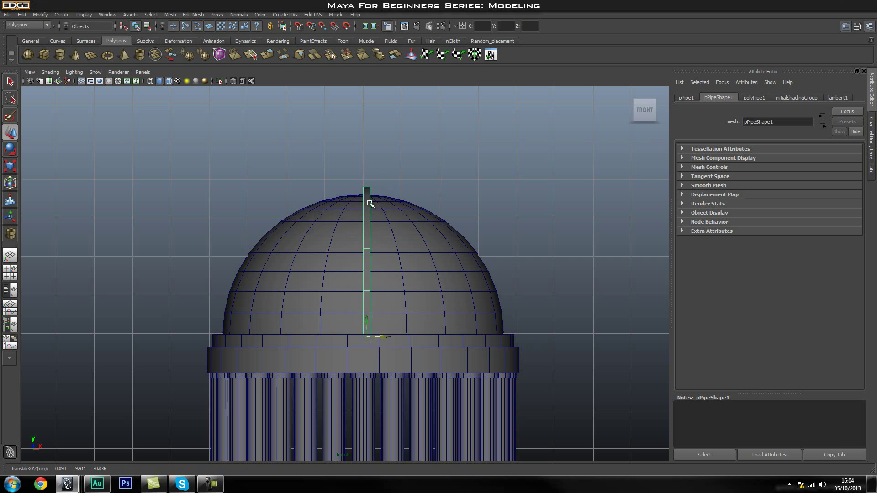
key(x)
middle_drag(364, 179, 363, 179)
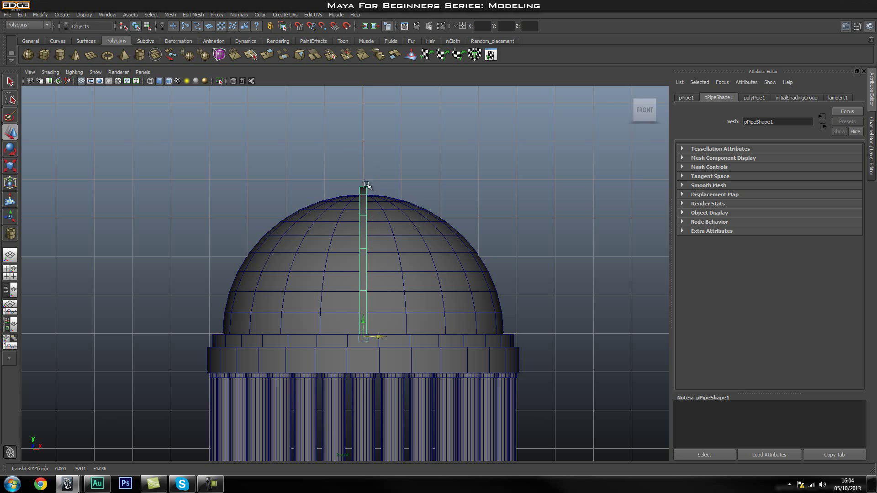
click(418, 177)
Widen the pipe over the dome by scaling it to about 2 along the X axis
key(space)
drag(360, 263, 267, 229)
click(267, 229)
alt+drag(331, 254, 319, 234)
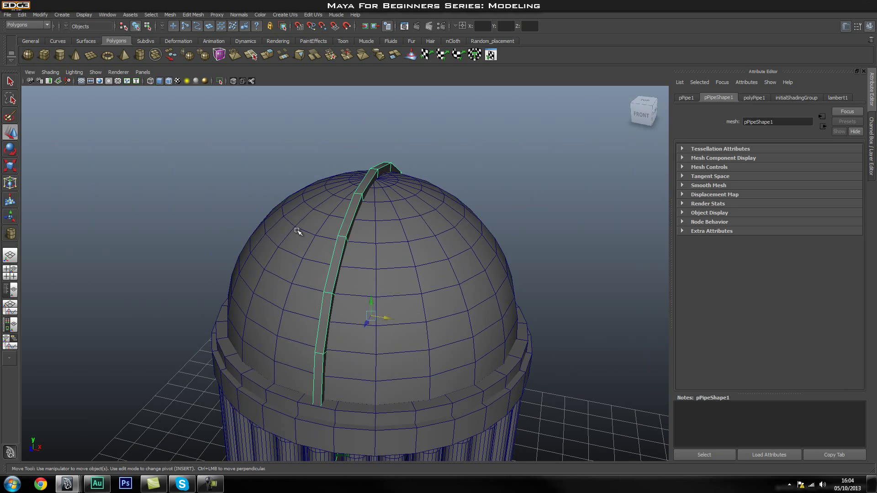
key(r)
drag(392, 319, 410, 331)
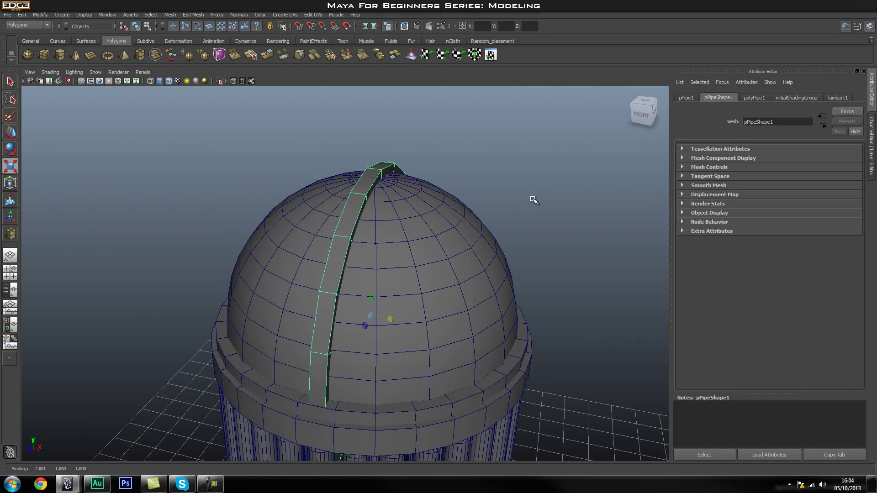
click(535, 198)
Review the pipe's polyPipe1 creation settings, including its radius, thickness and axis subdivisions
alt+drag(489, 235, 357, 258)
click(367, 199)
alt+right_drag(357, 258, 328, 264)
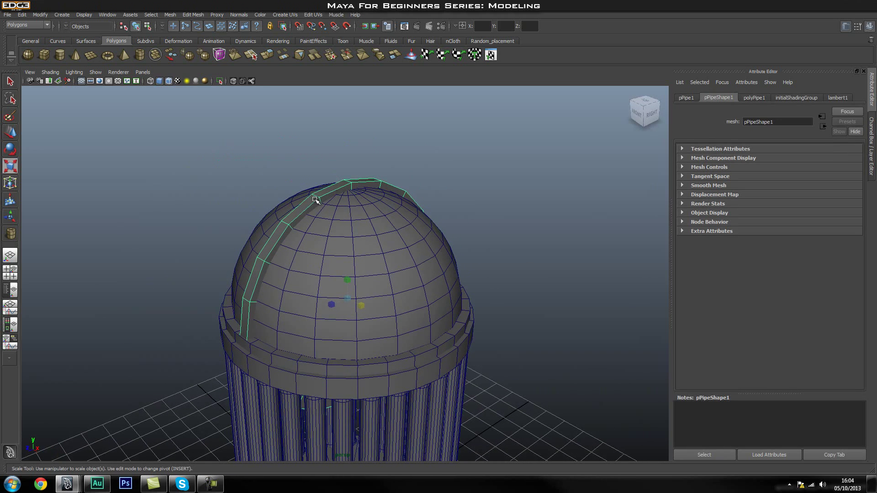
click(489, 228)
alt+drag(489, 230, 466, 275)
click(291, 229)
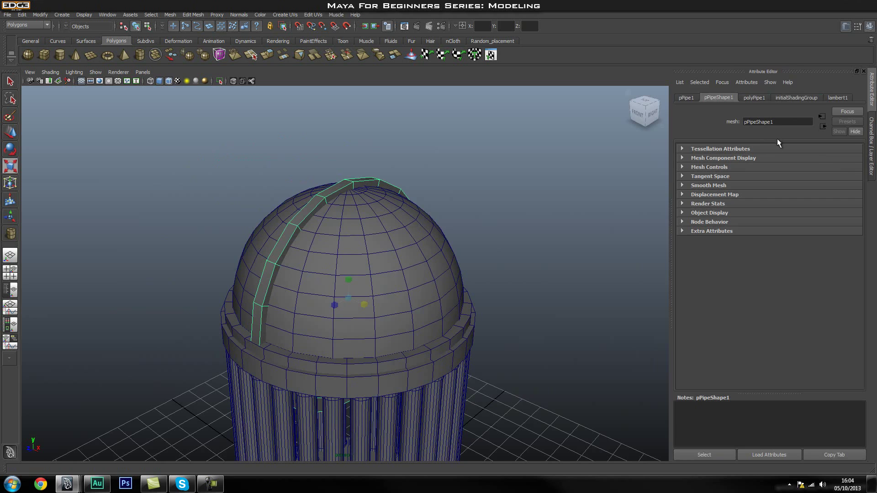
key(ctrl+a)
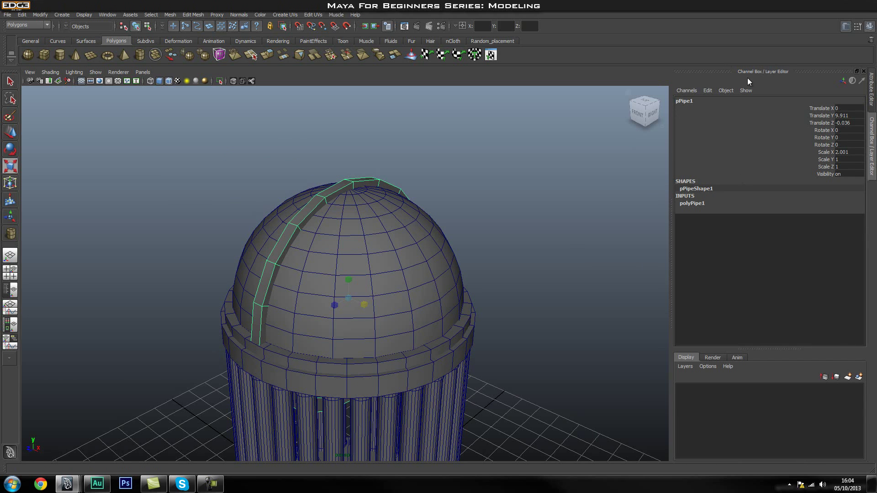
click(693, 203)
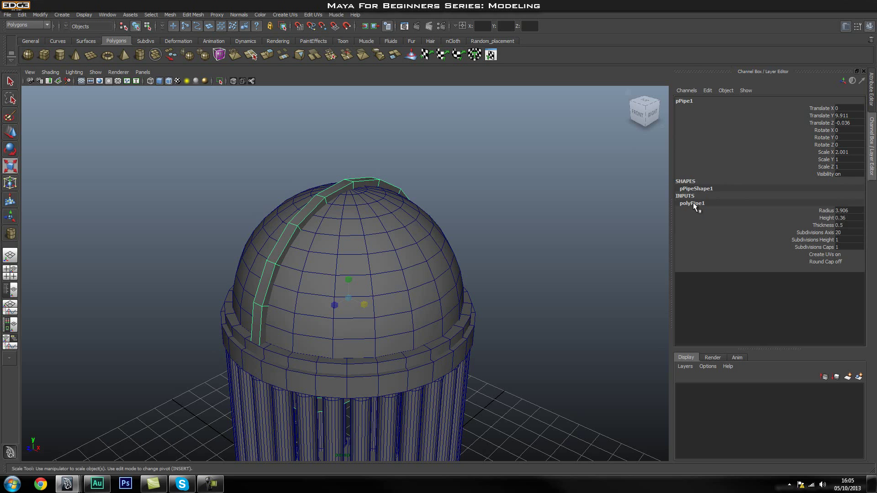
click(822, 212)
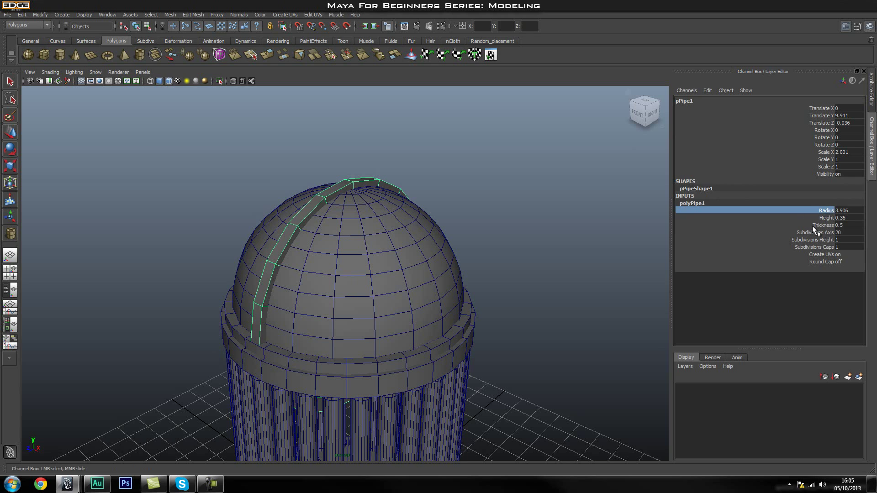
click(818, 226)
click(812, 232)
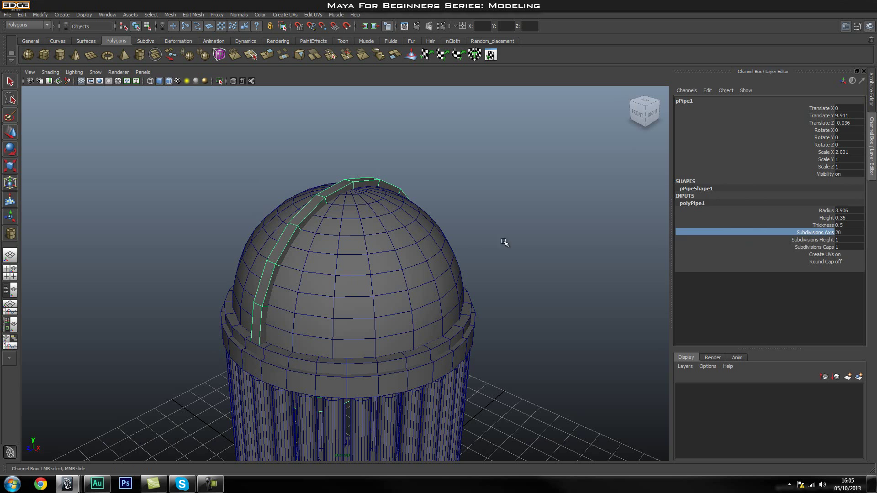
Compare the dome sphere's construction inputs with the pipe's creation settings
scroll(416, 223, up, 3)
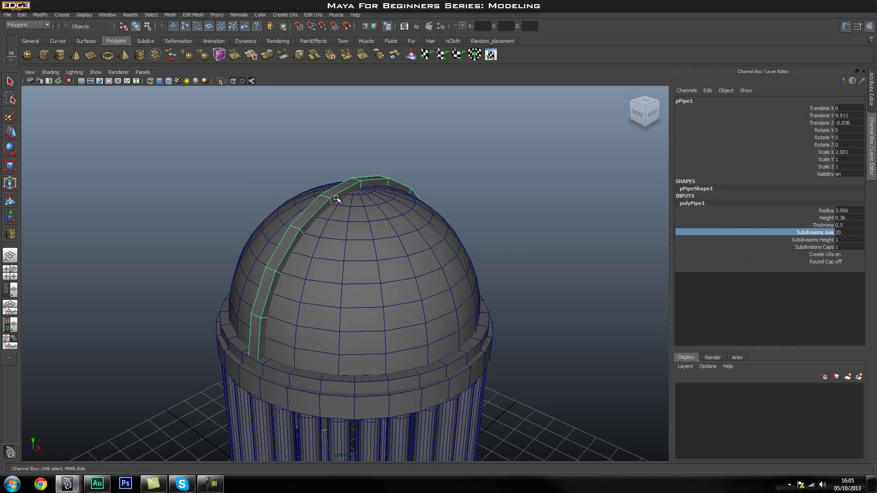
click(378, 245)
key(r)
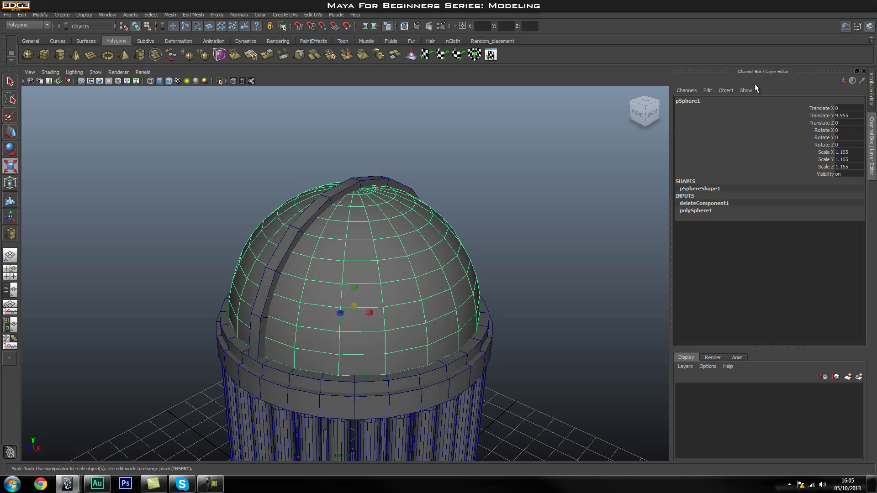
click(327, 200)
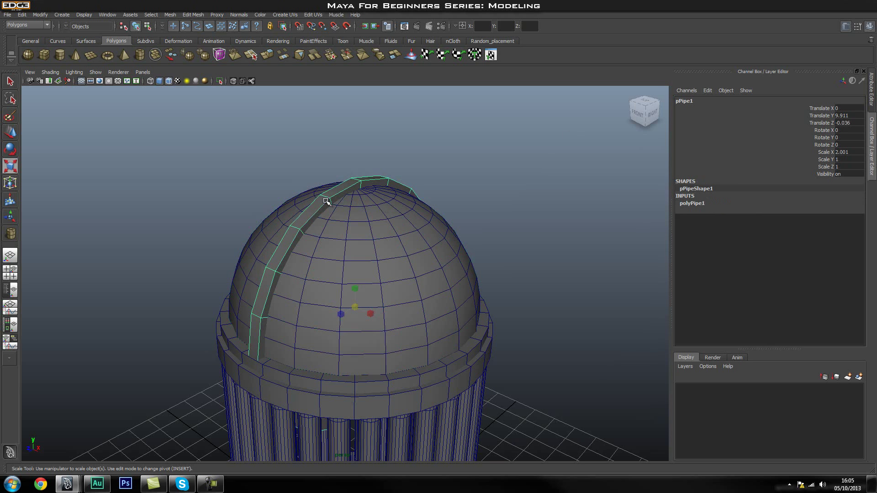
click(692, 203)
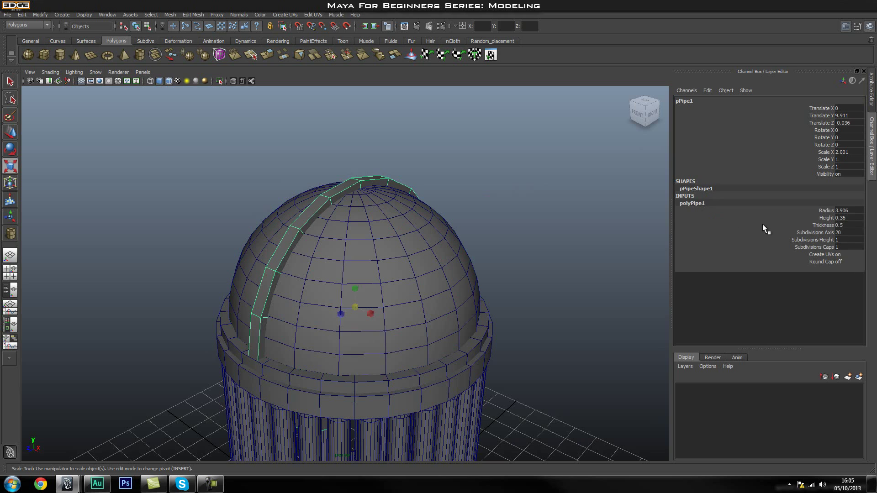
Try adjusting the pipe's Subdivisions Axis and Subdivisions Height values
click(815, 232)
middle_drag(527, 196, 568, 197)
click(807, 239)
middle_drag(540, 222, 580, 224)
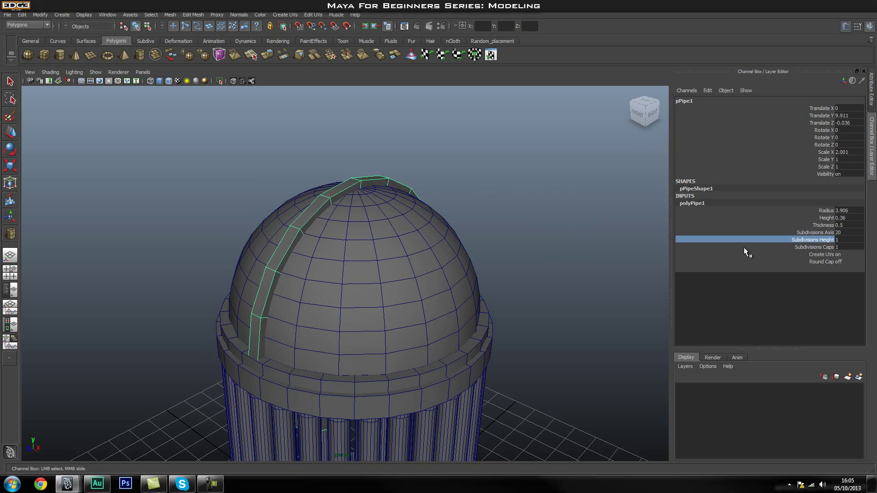
right_drag(329, 189, 347, 190)
key(r)
alt+drag(405, 194, 454, 209)
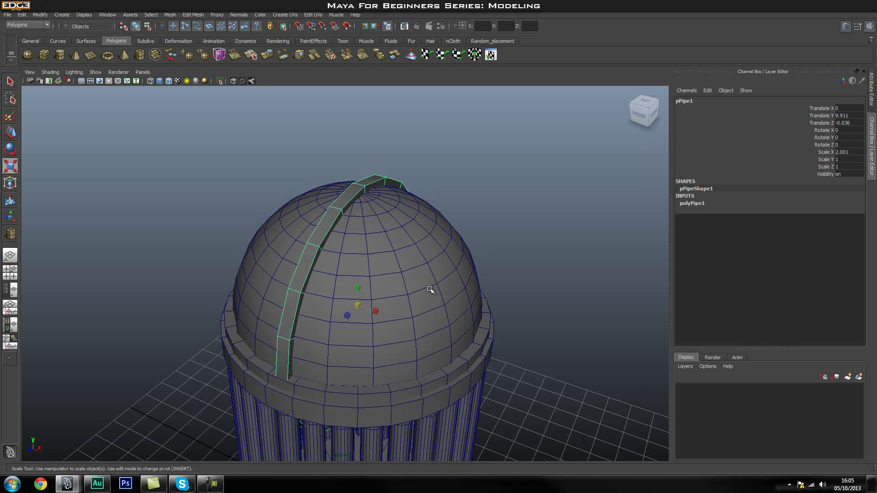
Try duplicating the pipe and offsetting the copy about 0.95 along the X axis, then delete the copy
key(ctrl+d)
key(w)
drag(370, 315, 399, 320)
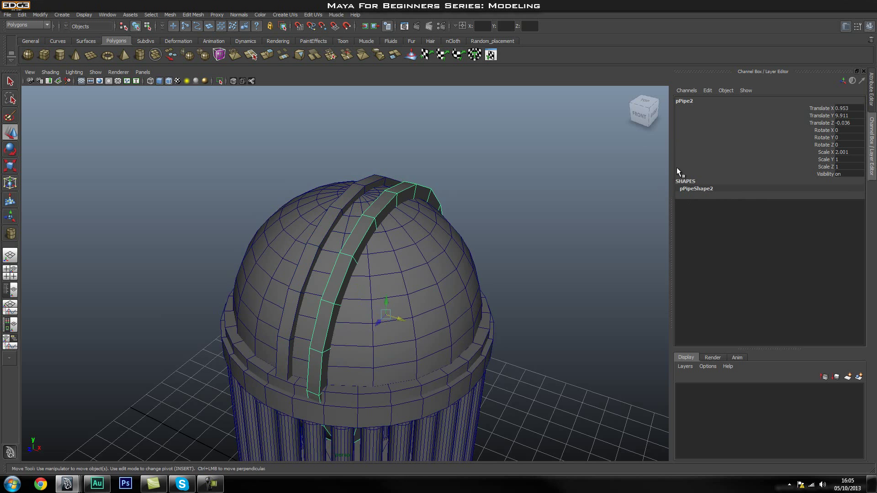
alt+drag(478, 202, 428, 208)
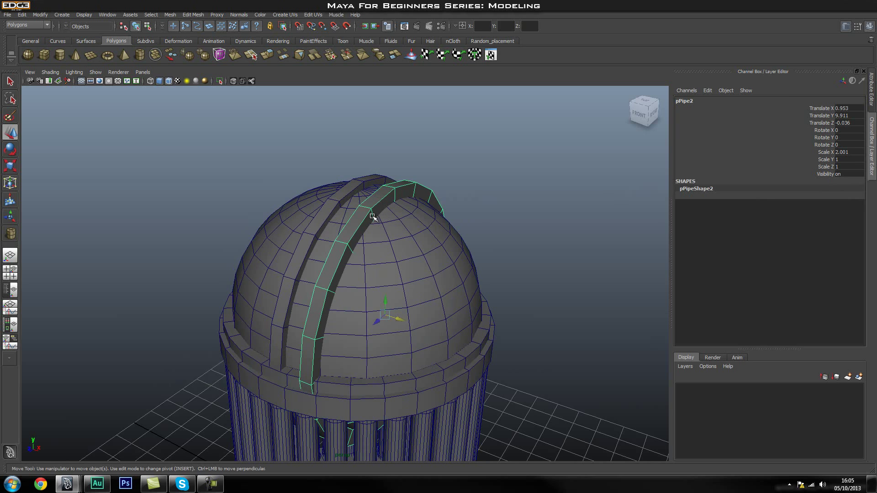
key(Delete)
Increase the original pipe's Subdivisions Axis value to smooth its arch over the dome, and deselect it
click(342, 209)
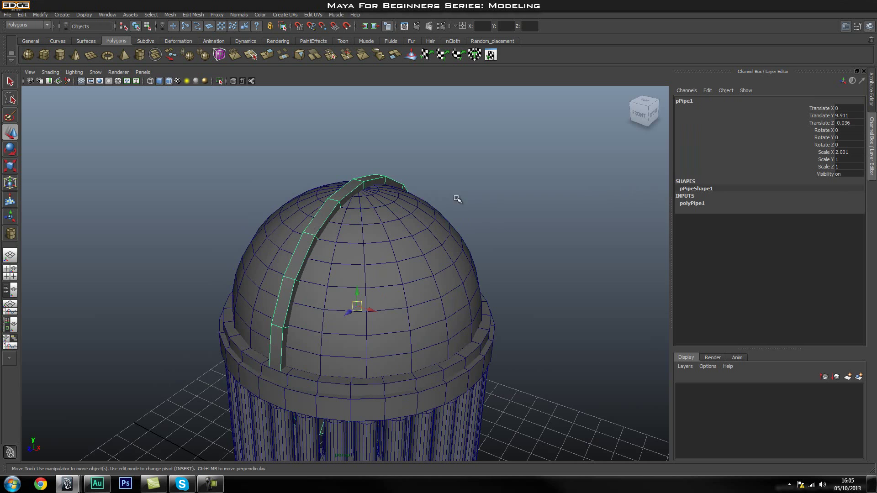
click(694, 203)
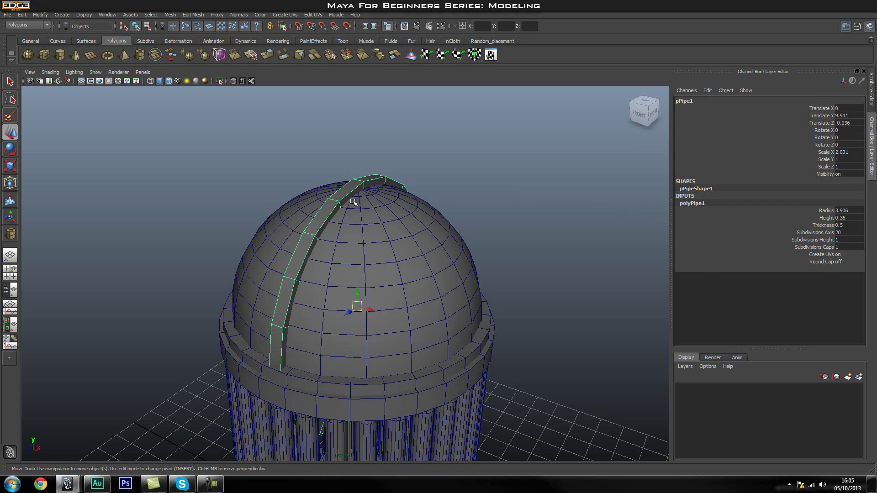
click(817, 232)
alt+drag(584, 185, 471, 179)
middle_drag(471, 180, 520, 174)
click(527, 176)
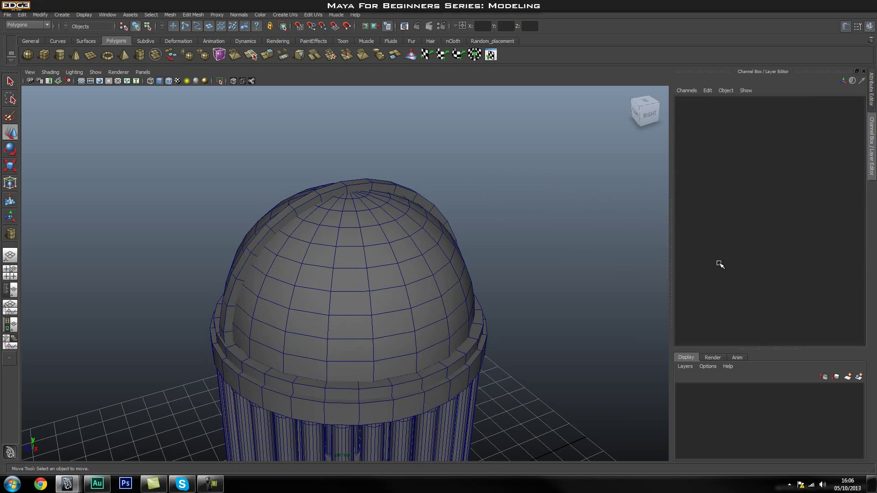
Set the pipe's Subdivisions Axis to 30 and deselect it
click(390, 188)
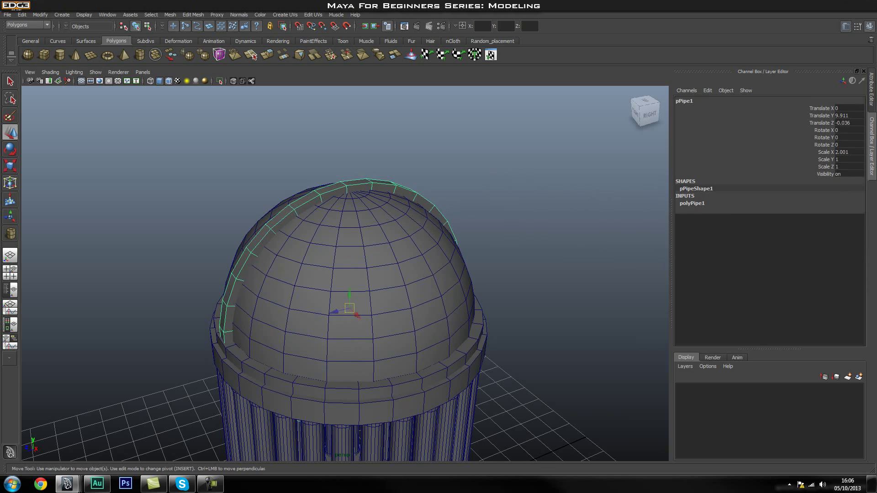
click(711, 201)
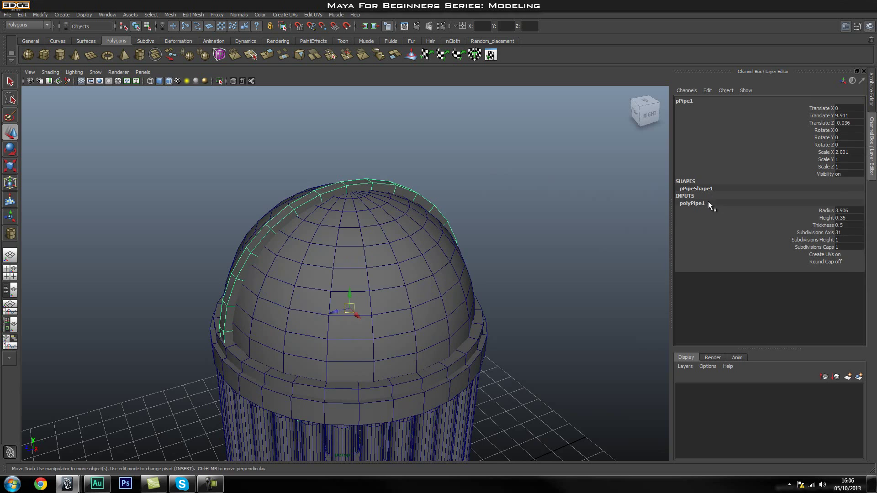
click(821, 233)
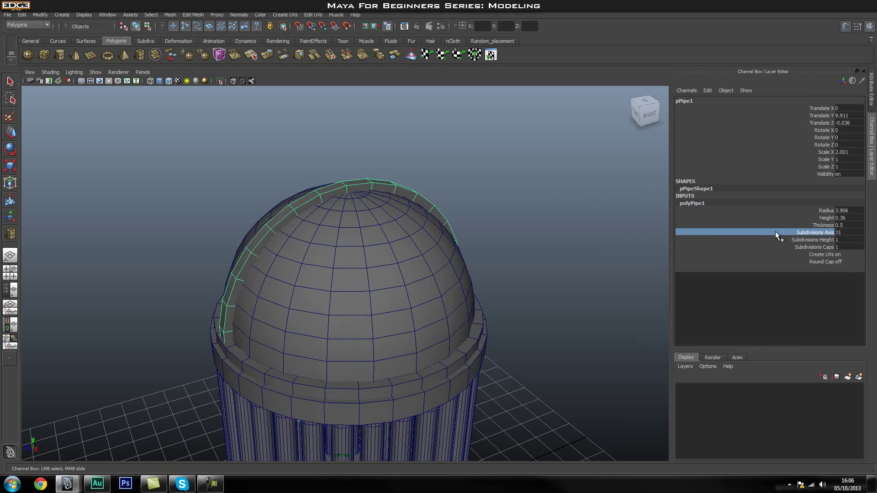
middle_drag(542, 196, 585, 226)
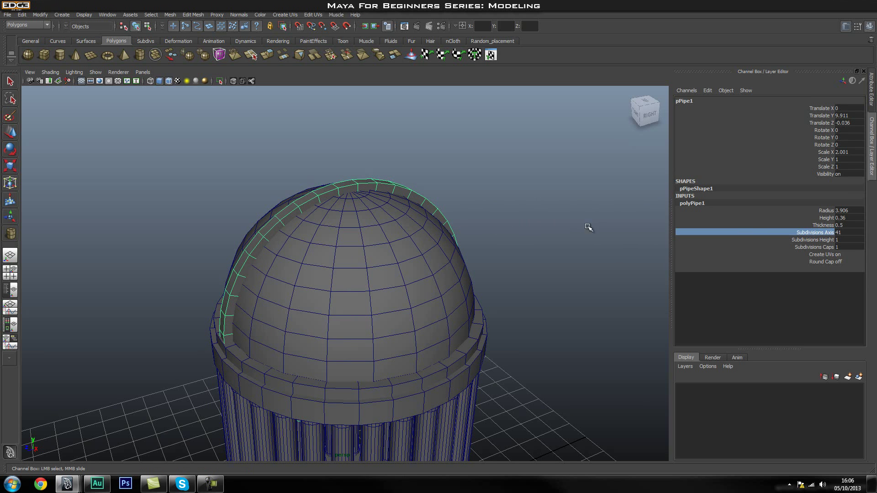
click(845, 232)
key(Return)
click(852, 233)
key(Return)
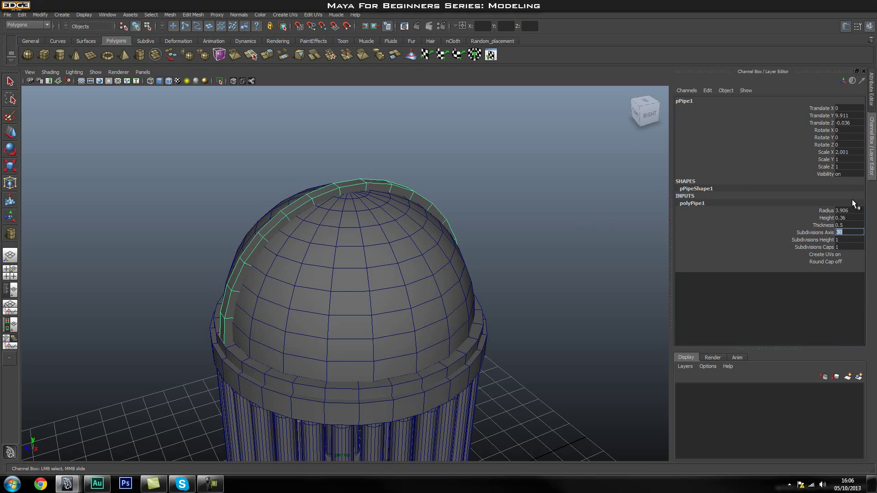
click(513, 127)
Isolate the pipe in the orthographic side view so only its full ring is displayed
alt+drag(529, 223, 479, 231)
alt+drag(319, 237, 330, 183)
click(333, 180)
alt+drag(528, 297, 447, 318)
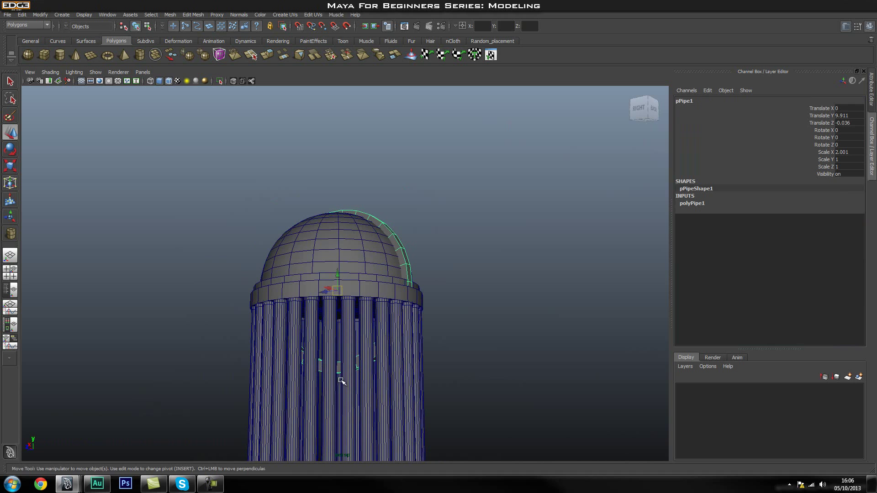
alt+drag(300, 356, 368, 376)
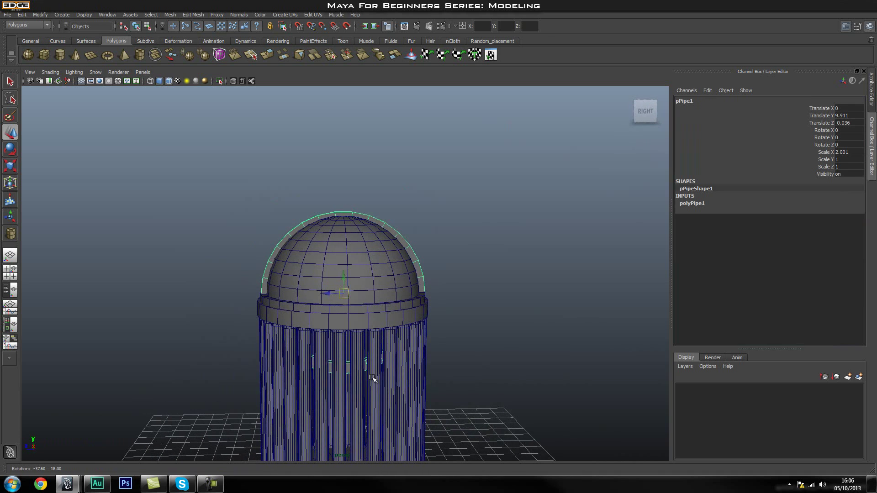
key(space)
drag(322, 275, 359, 274)
alt+middle_drag(331, 289, 331, 271)
scroll(331, 271, up, 3)
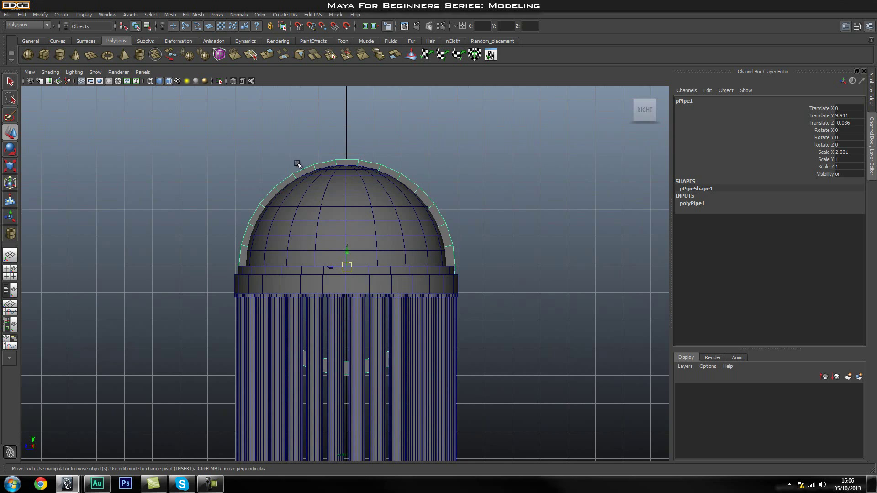
click(219, 81)
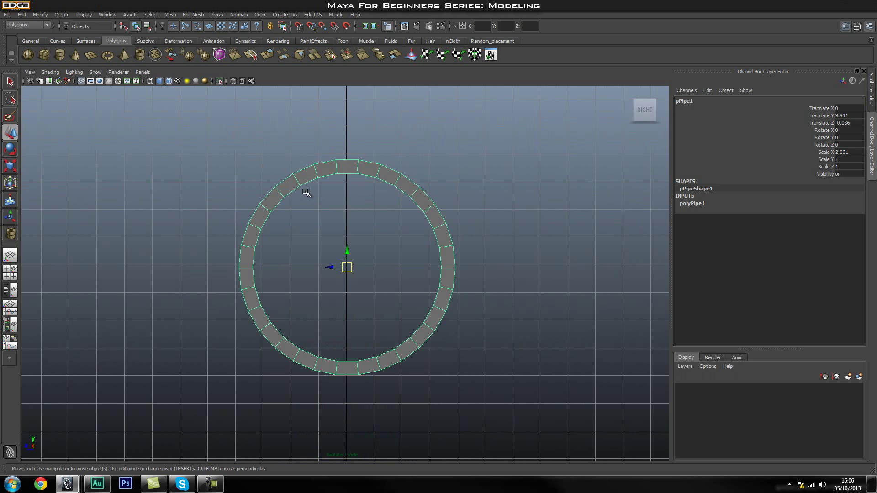
alt+middle_drag(356, 196, 359, 201)
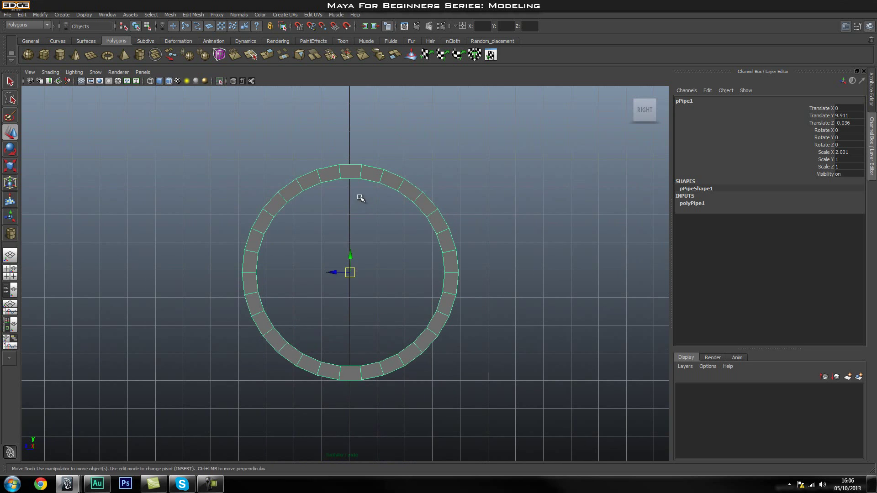
Delete the faces of the pipe's lower half, leaving a half-ring arch, and return to object selection
mouse_move(247, 272)
right_down()
mouse_move(252, 257)
mouse_move(273, 268)
mouse_move(247, 237)
mouse_move(219, 283)
mouse_move(277, 271)
mouse_move(252, 283)
mouse_move(284, 261)
mouse_move(244, 285)
mouse_move(252, 281)
right_up()
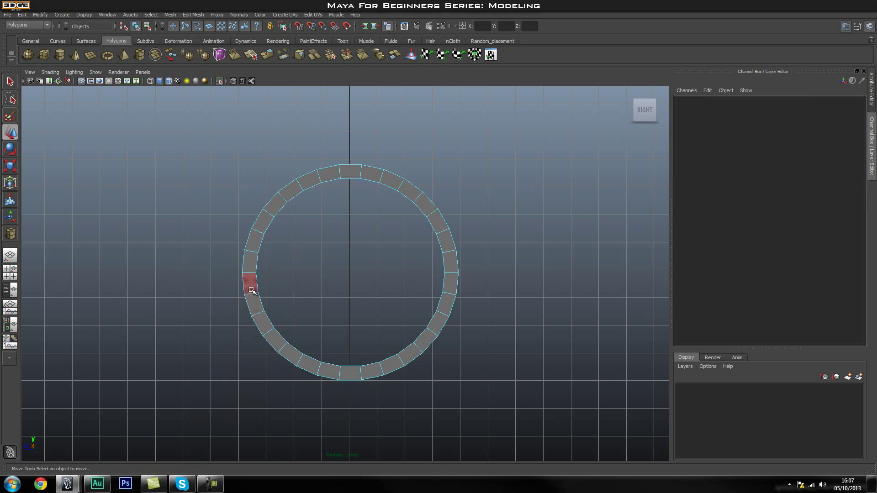
drag(219, 277, 531, 428)
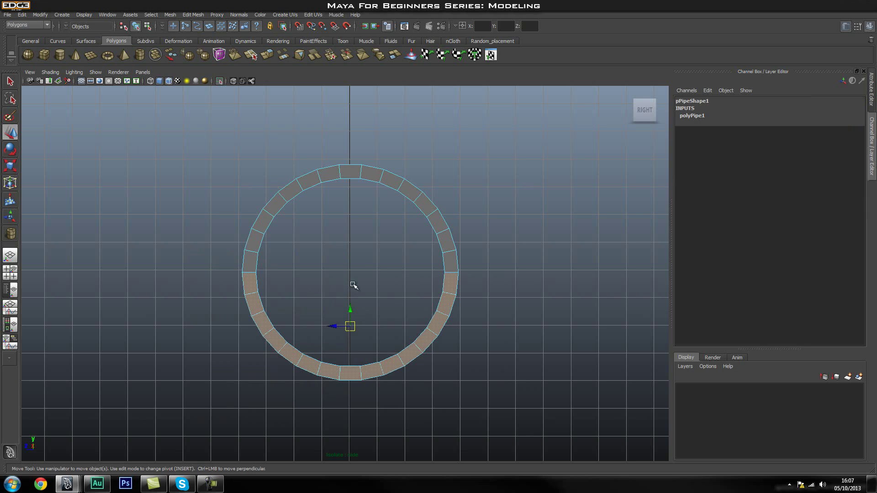
key(Delete)
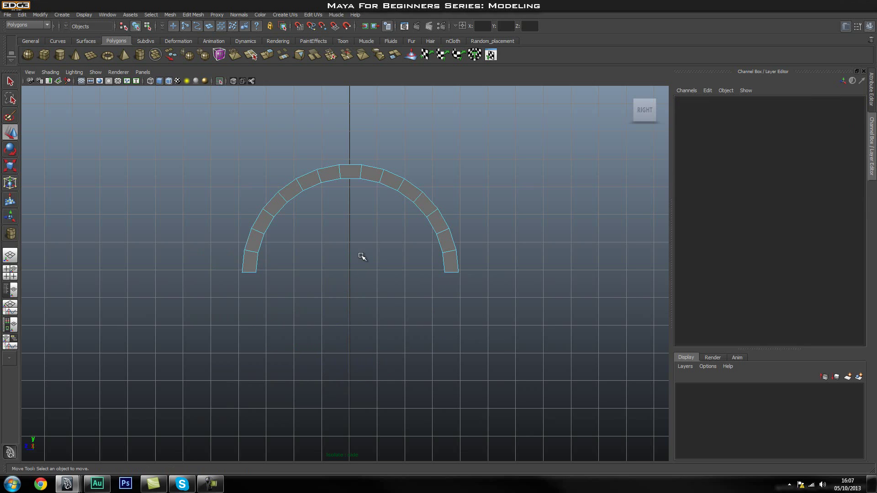
right_drag(386, 185, 413, 175)
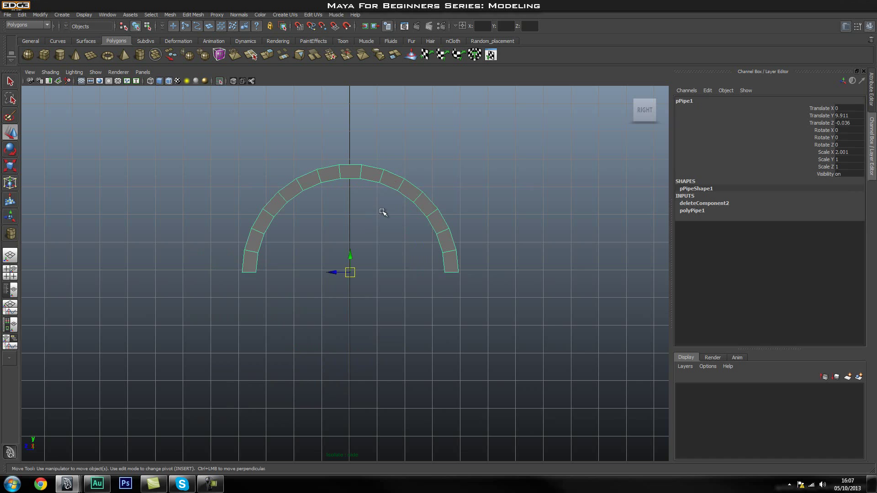
Turn off isolation in the perspective view to show the whole building, and deselect the arch
key(space)
alt+drag(357, 206, 411, 201)
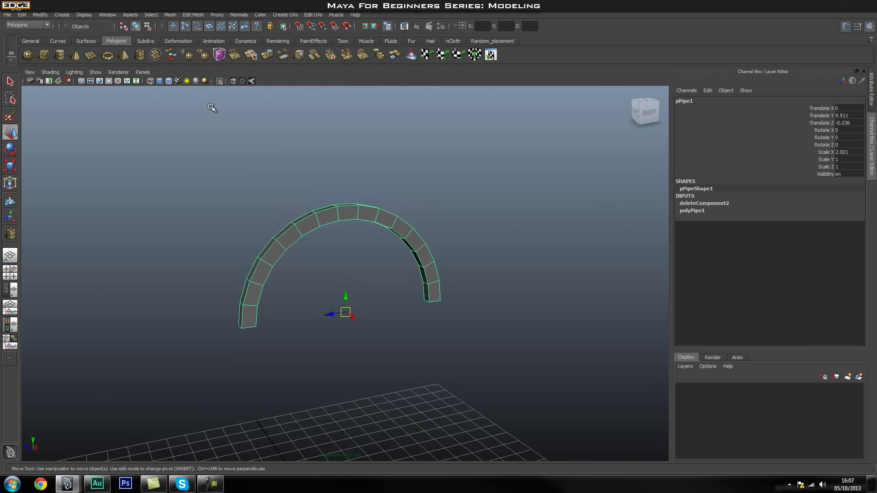
click(219, 82)
alt+drag(513, 268, 370, 260)
click(493, 249)
Scale the arch uniformly to about 0.978 of its size so it sits closer to the dome
alt+right_drag(370, 260, 366, 286)
alt+drag(365, 287, 449, 301)
click(426, 302)
key(r)
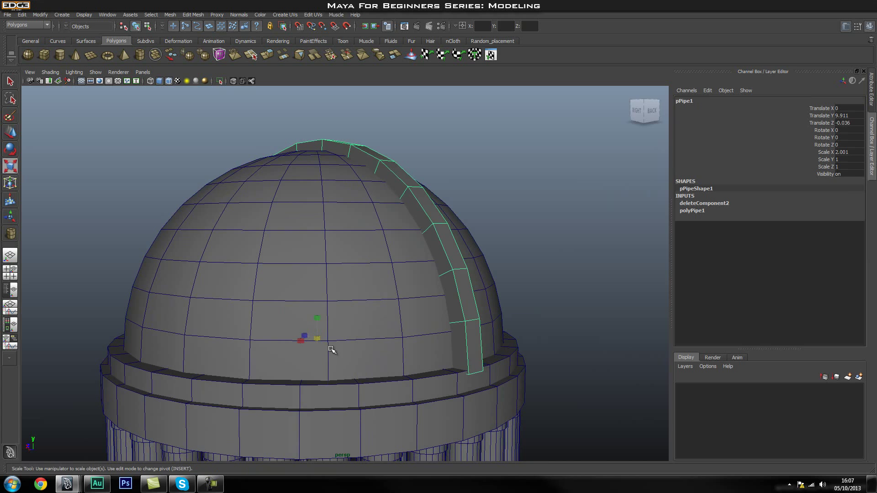
drag(317, 340, 311, 344)
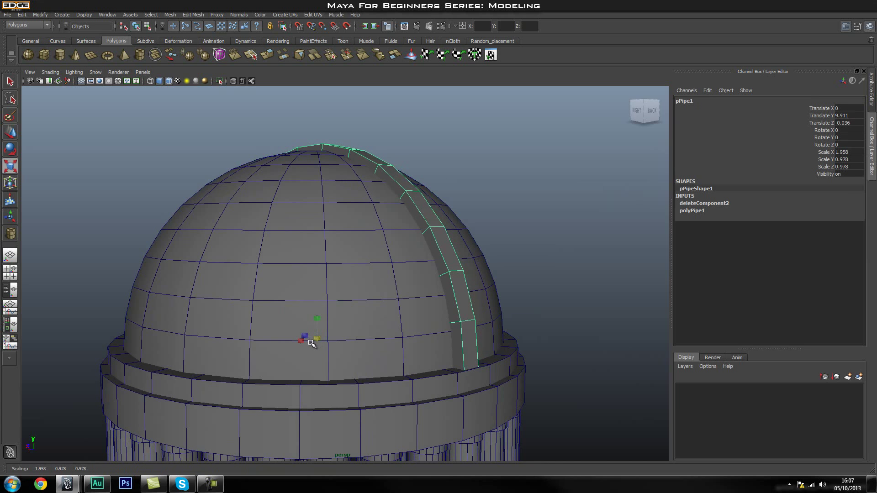
click(554, 252)
Duplicate the arch and set the copy's Rotate Y to 90 so the two ribs cross over the dome
alt+drag(554, 252, 309, 196)
click(309, 196)
alt+drag(398, 249, 346, 312)
key(ctrl+d)
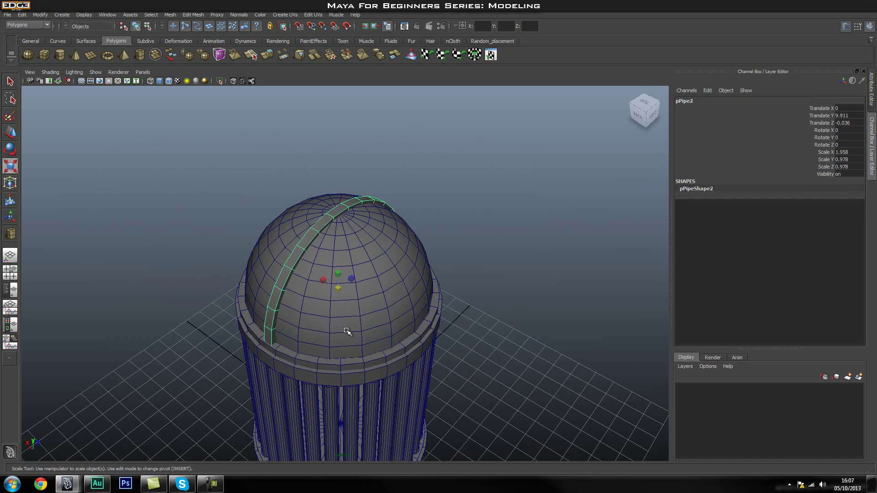
key(e)
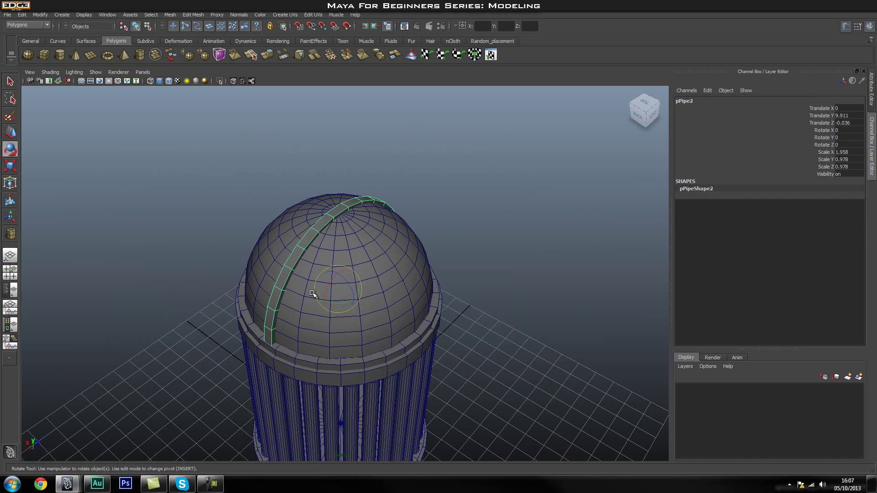
drag(337, 302, 399, 297)
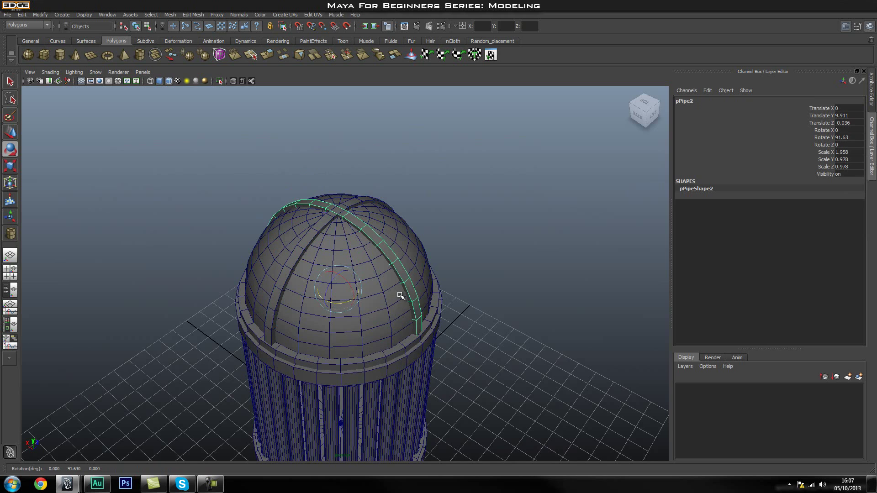
double_click(850, 138)
key(Return)
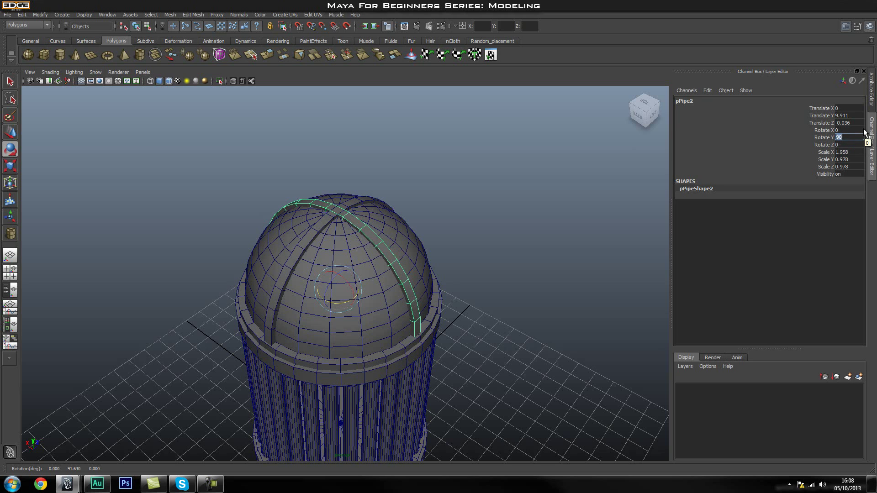
Duplicate a rib again and set the third rib's Rotate Y to 45
click(537, 215)
alt+drag(538, 215, 442, 219)
click(392, 227)
alt+drag(538, 224, 503, 227)
drag(358, 294, 346, 298)
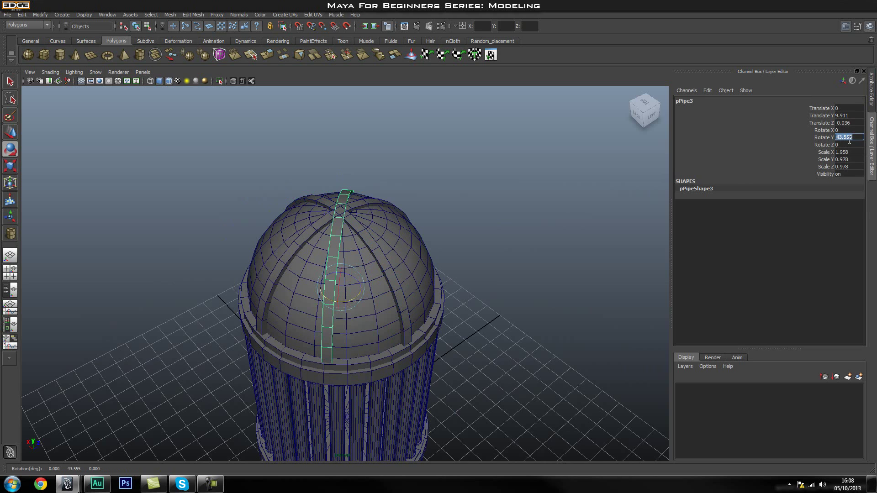
key(Return)
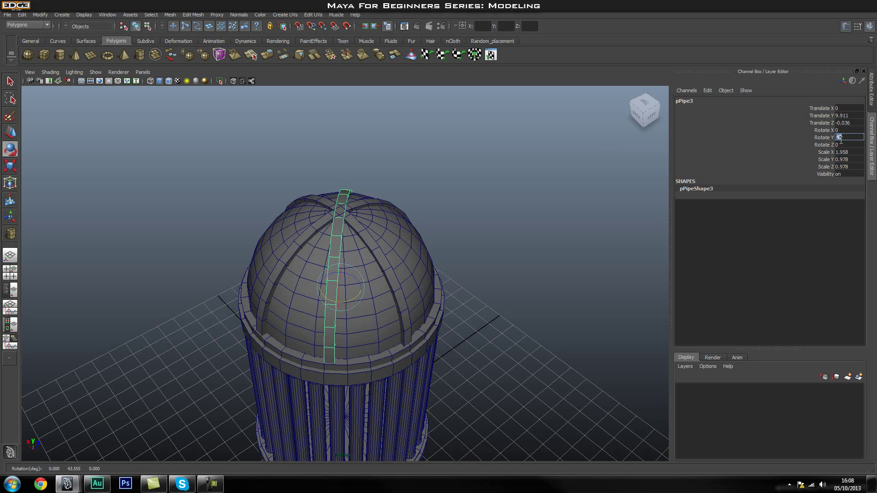
Duplicate another rib and set the fourth rib's Rotate Y to -45
click(485, 216)
click(336, 286)
alt+drag(336, 286, 462, 285)
drag(332, 307, 256, 260)
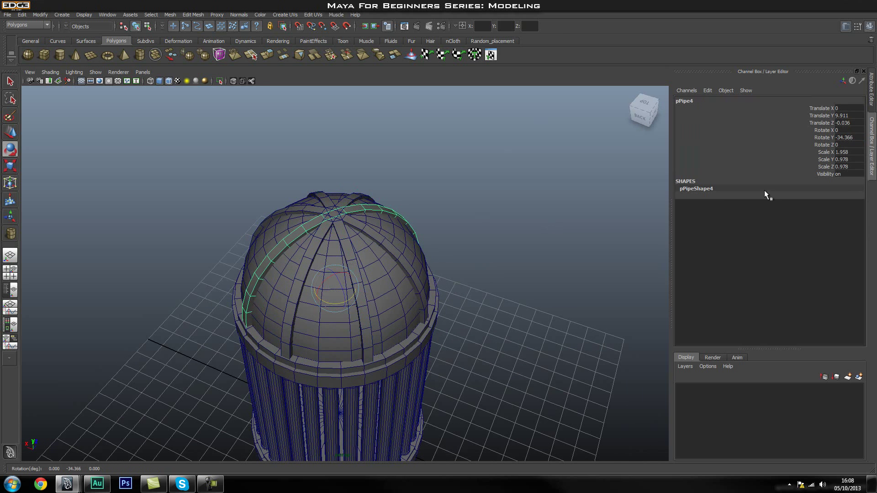
text(-45)
key(Return)
Examine the spacing and fit of the ribs around the dome from several angles
click(525, 295)
alt+drag(525, 295, 471, 307)
alt+right_drag(472, 308, 448, 323)
alt+drag(447, 323, 361, 303)
alt+right_drag(360, 303, 414, 288)
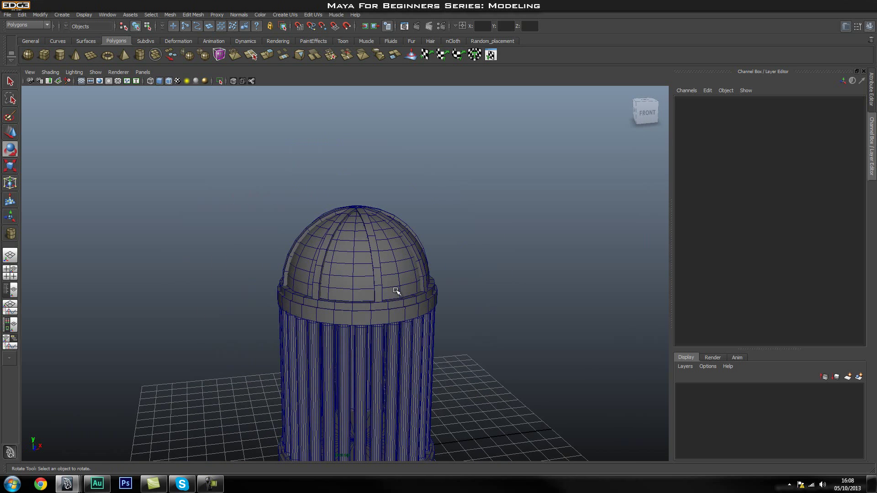
alt+drag(512, 273, 466, 297)
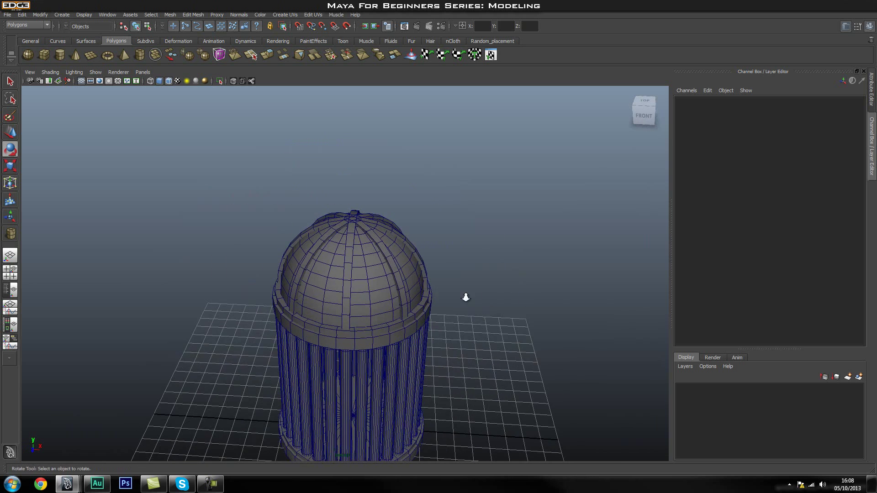
alt+right_drag(466, 297, 467, 350)
alt+drag(341, 364, 489, 358)
alt+drag(393, 304, 373, 315)
Create a polygon torus centred on the dome in the top view, with radius about 3.73 and section radius 0.3
key(space)
alt+right_drag(372, 317, 413, 319)
alt+middle_drag(413, 319, 373, 311)
scroll(431, 269, down, 2)
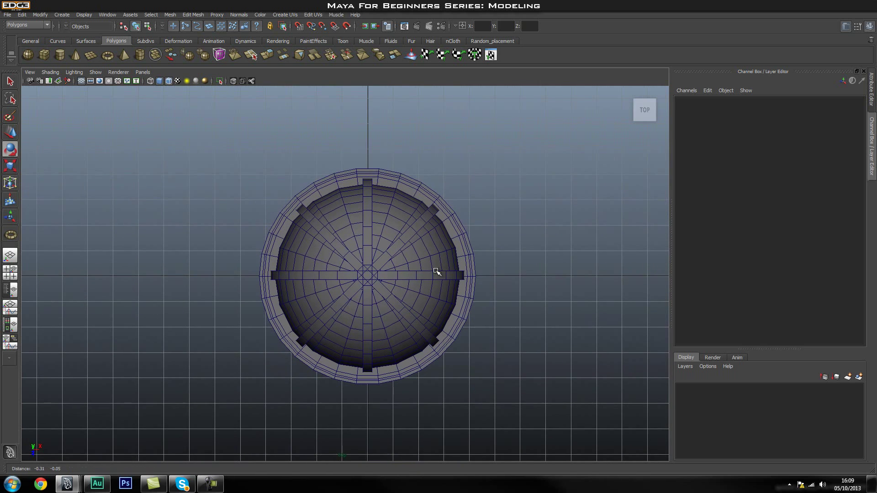
click(107, 57)
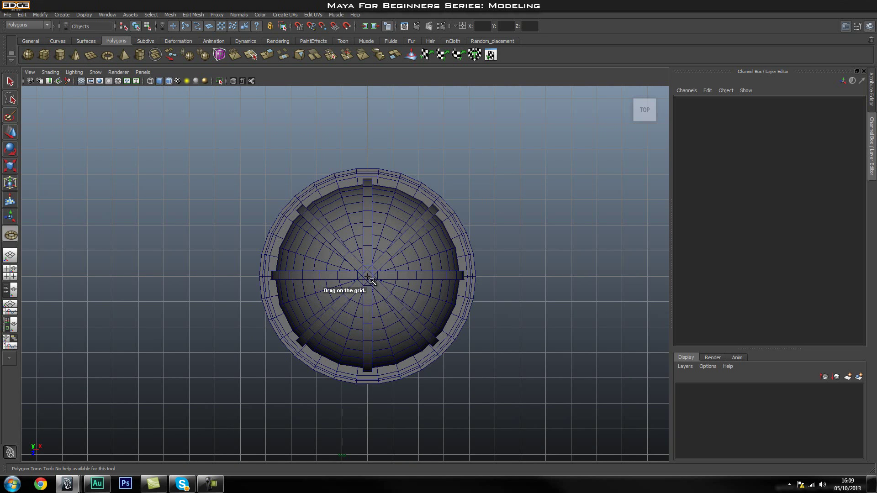
drag(372, 281, 449, 372)
drag(436, 369, 401, 321)
Raise the torus along the Y axis to about 10.22 so it encircles the base of the dome
key(space)
alt+middle_drag(519, 281, 520, 190)
alt+drag(520, 190, 418, 308)
mouse_move(448, 306)
middle_down()
mouse_move(497, 307)
mouse_move(446, 303)
mouse_move(452, 309)
middle_up()
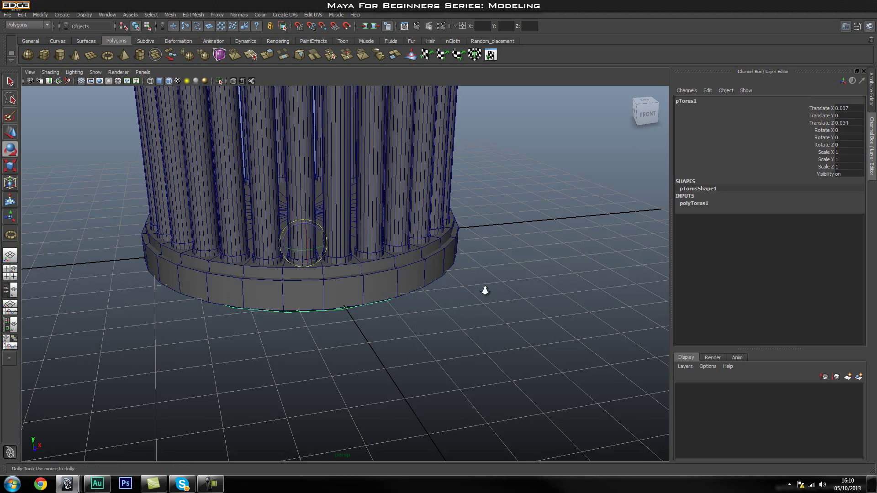
alt+drag(483, 290, 411, 297)
alt+right_drag(411, 297, 404, 307)
alt+drag(404, 307, 432, 319)
key(w)
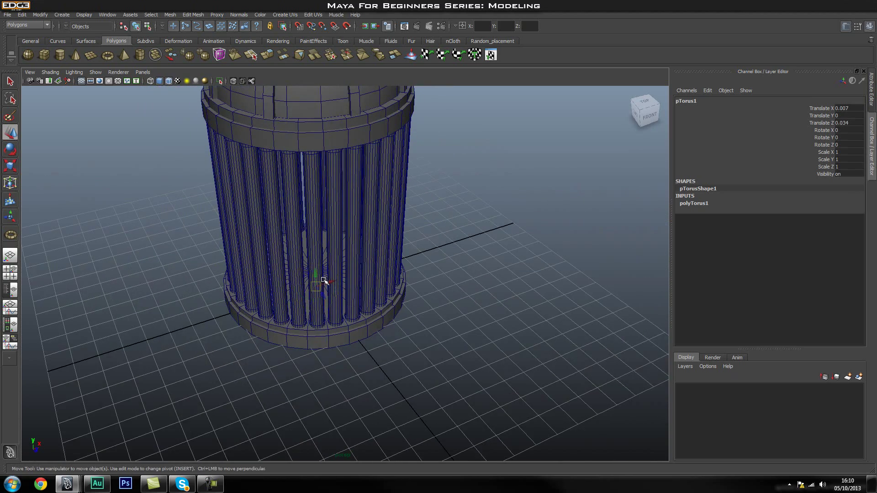
alt+middle_drag(352, 262, 402, 317)
drag(333, 319, 333, 114)
alt+middle_drag(335, 198, 364, 320)
alt+drag(364, 319, 352, 233)
drag(335, 189, 336, 186)
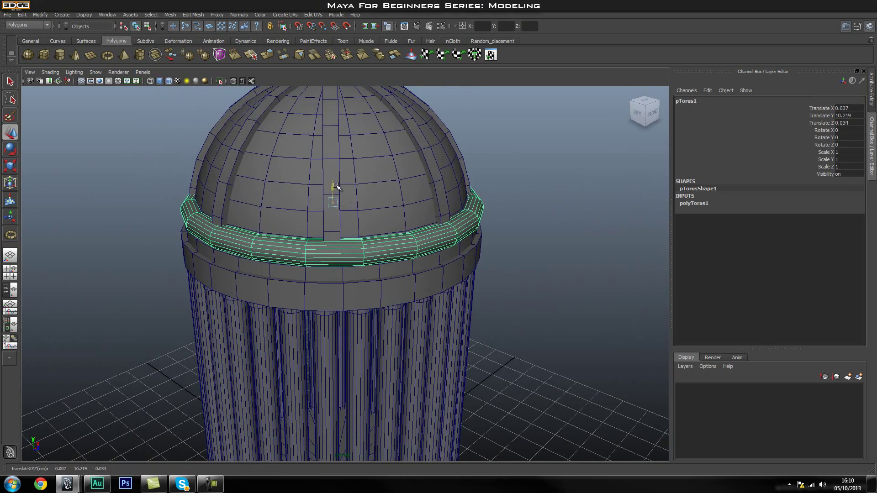
Reduce the torus's Section Radius to 0.05 to make it a thin ring around the dome
click(694, 203)
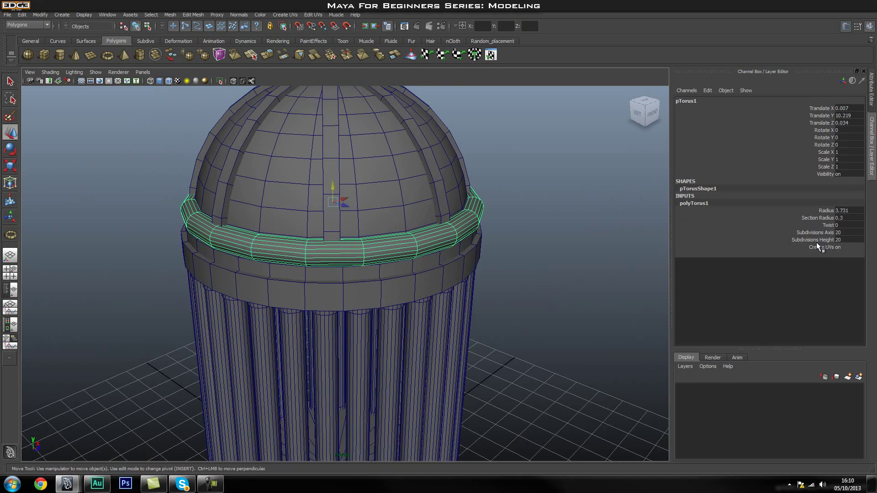
click(826, 218)
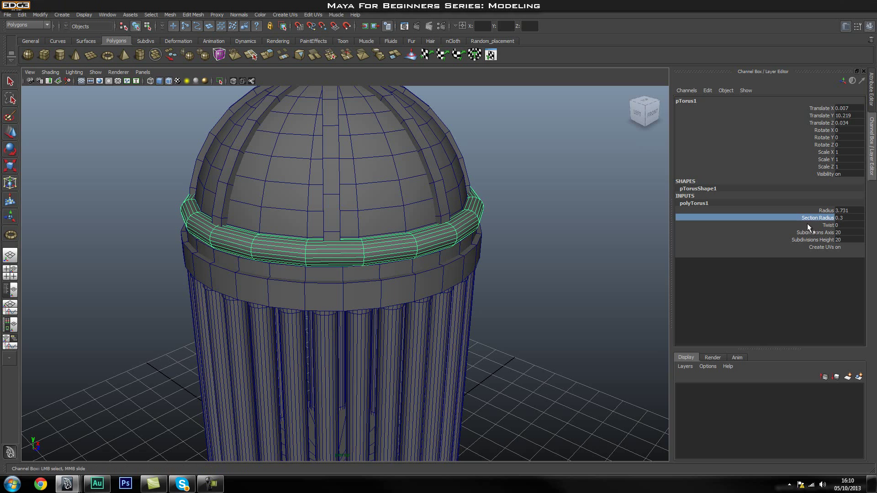
middle_drag(565, 229, 565, 230)
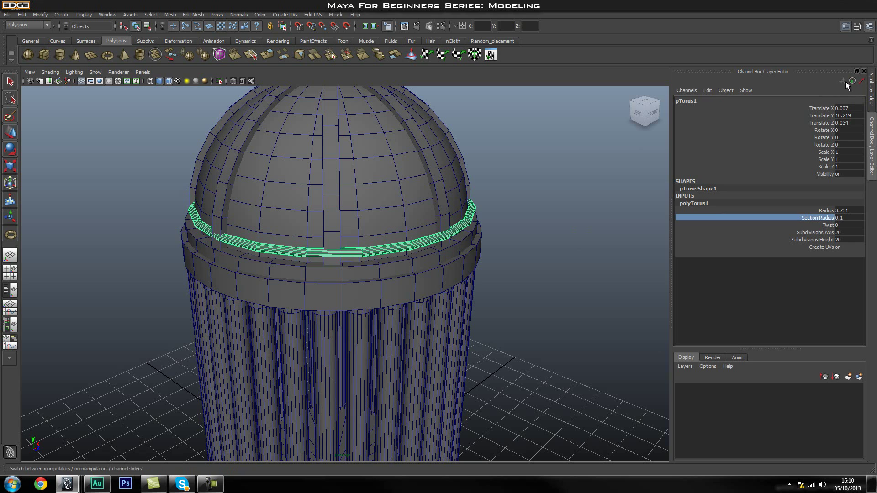
mouse_move(527, 174)
middle_down()
mouse_move(542, 176)
mouse_move(524, 181)
middle_up()
click(485, 183)
alt+drag(485, 183, 460, 304)
click(441, 275)
alt+drag(441, 274, 598, 242)
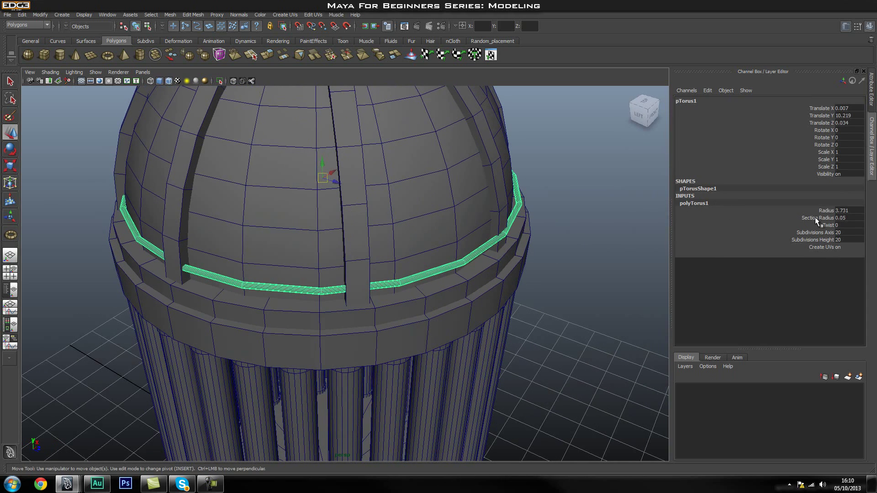
Reduce the torus's Radius to about 3.66 and check the ring against the dome
click(826, 211)
middle_drag(598, 210, 594, 212)
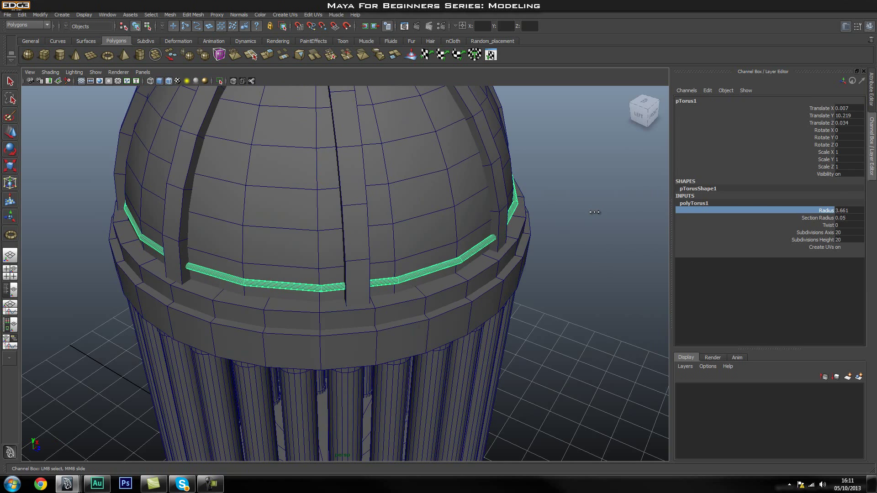
click(817, 217)
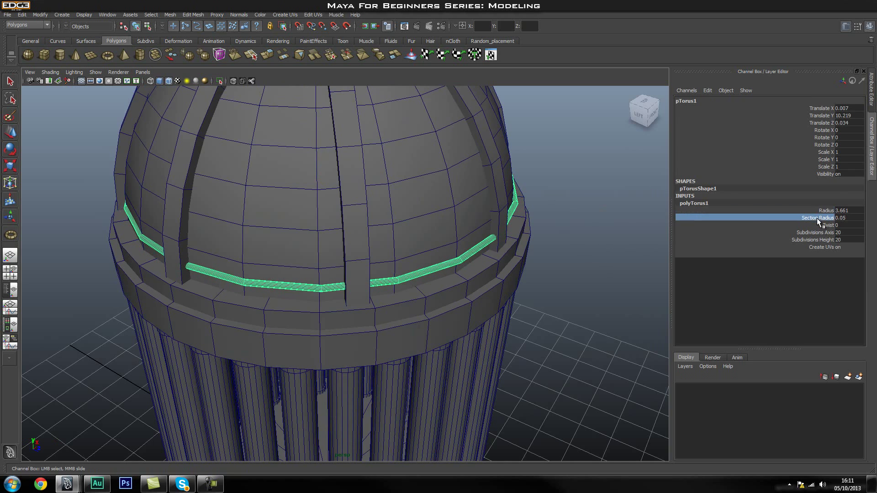
middle_drag(571, 206, 571, 207)
click(581, 212)
alt+drag(580, 212, 477, 263)
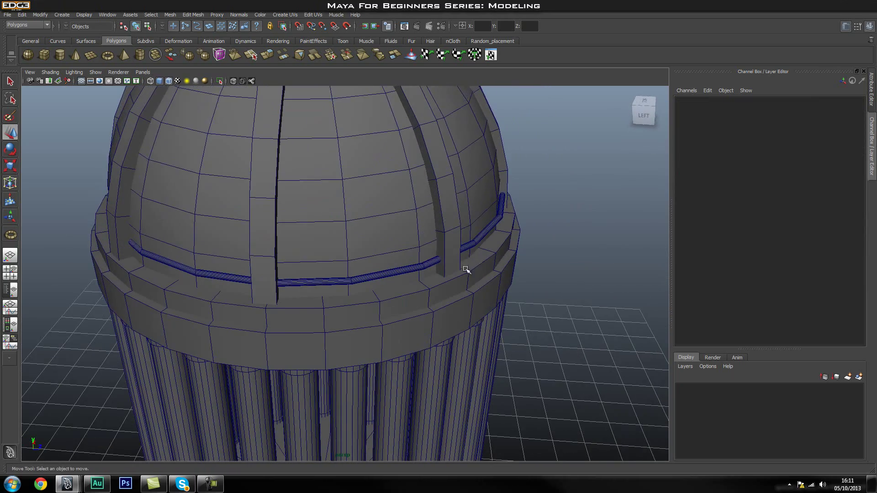
Centre the torus on the grid origin in an isolated top view, with X and Z translation at 0
click(408, 275)
click(569, 245)
click(481, 239)
key(space)
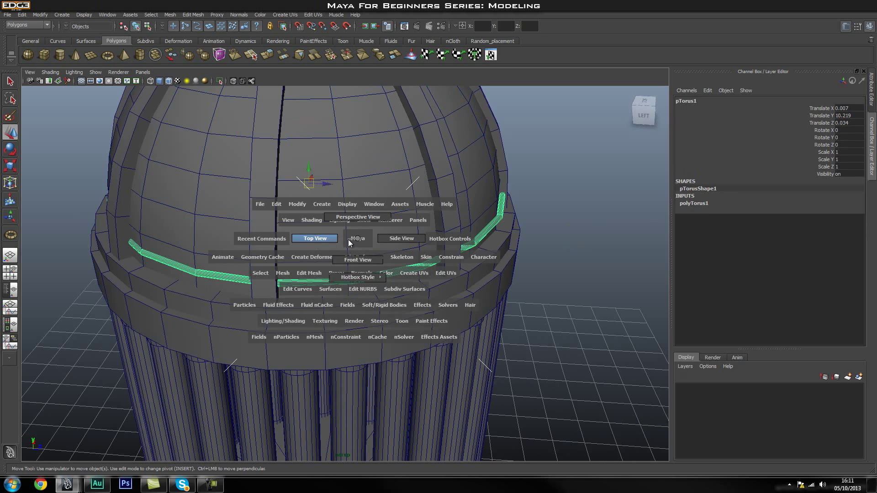
click(317, 240)
alt+right_drag(256, 270, 374, 264)
alt+middle_drag(374, 264, 360, 255)
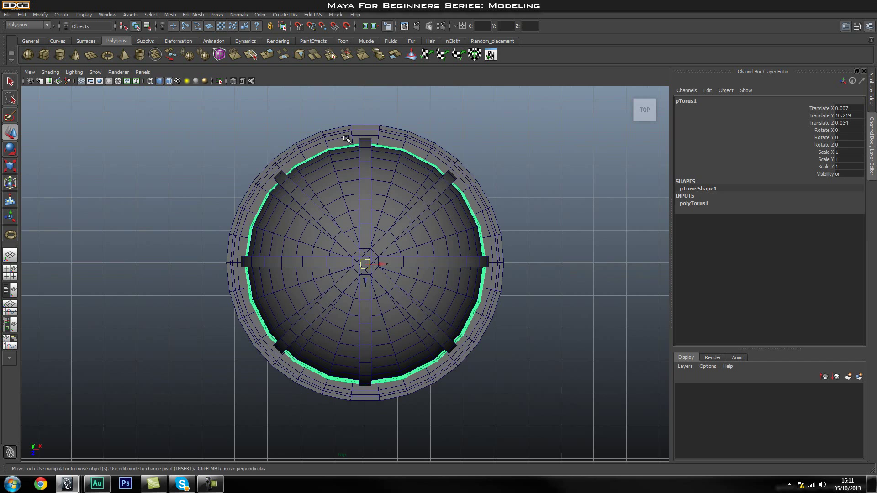
click(219, 81)
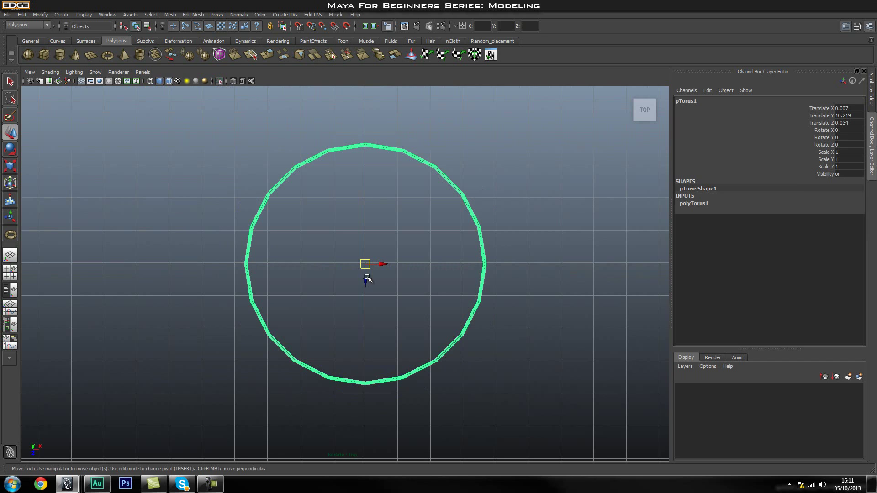
drag(366, 266, 373, 264)
click(220, 81)
key(space)
drag(376, 256, 377, 236)
mouse_move(478, 280)
alt+mouse_down()
mouse_move(446, 276)
mouse_move(447, 290)
mouse_move(485, 290)
mouse_move(466, 292)
alt+mouse_up()
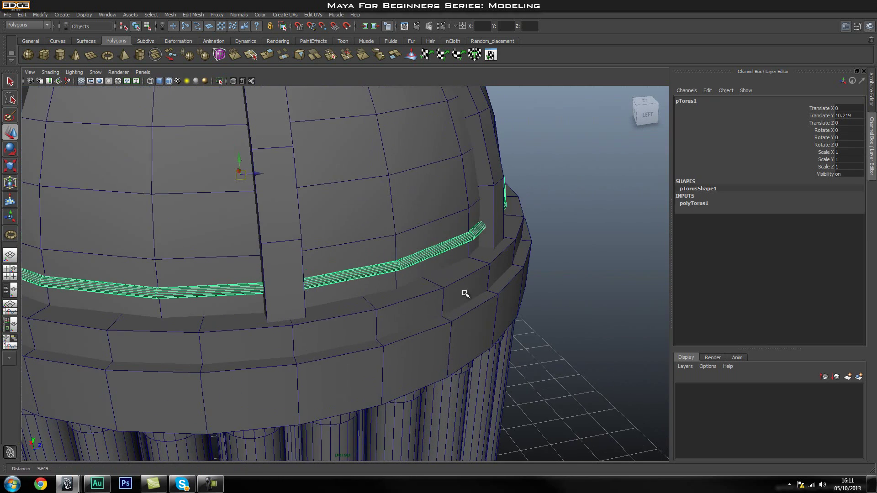
Thicken the torus to a Section Radius of 0.08 and adjust its Radius to about 3.70
click(696, 202)
click(821, 210)
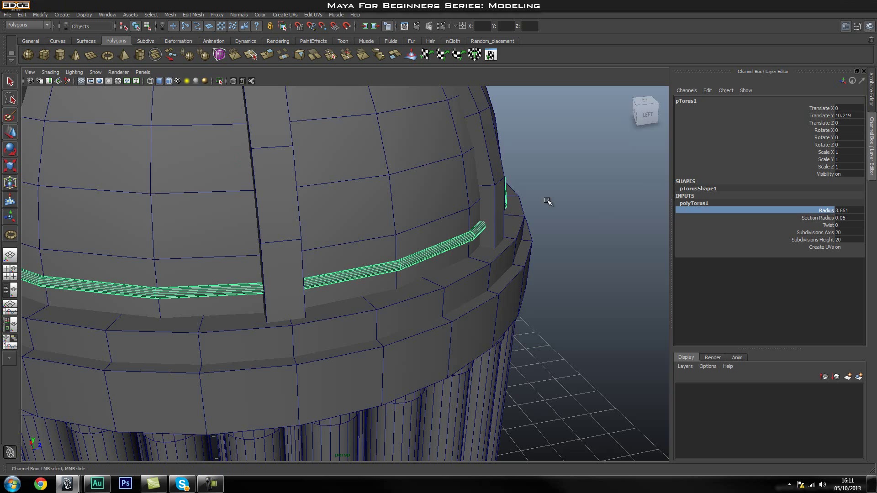
middle_drag(548, 197, 552, 198)
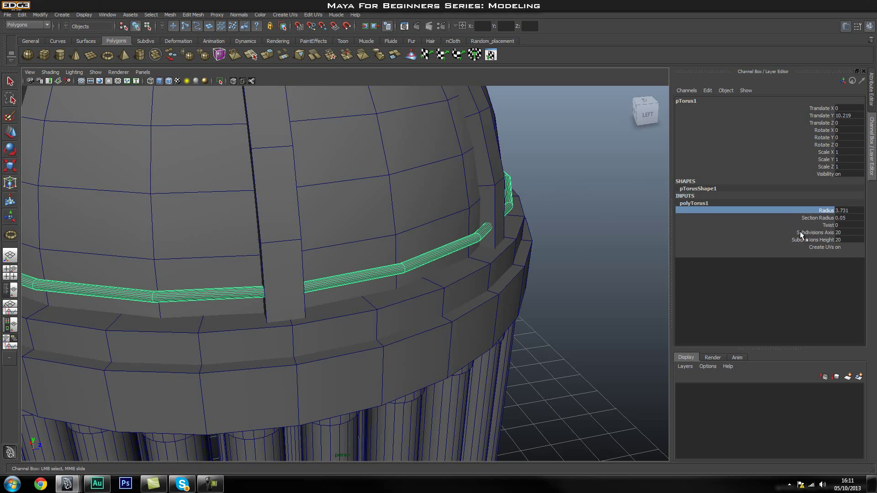
click(824, 218)
middle_drag(551, 212, 556, 212)
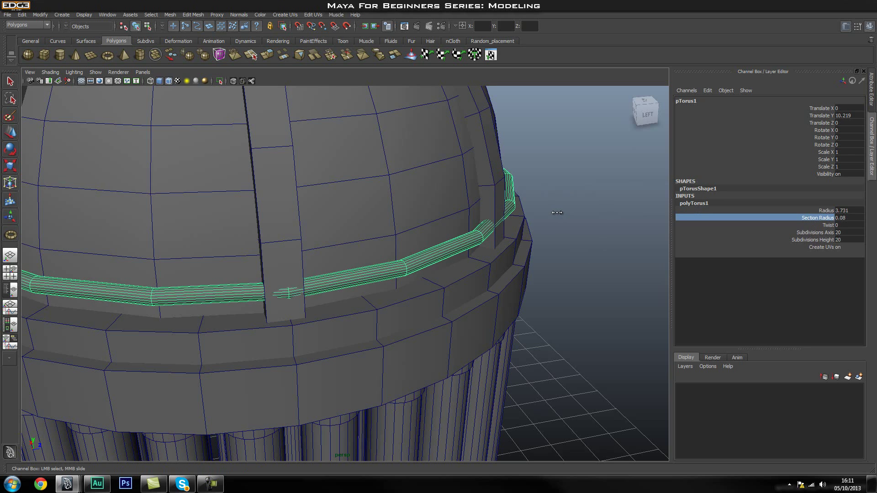
click(826, 211)
middle_drag(558, 181, 556, 180)
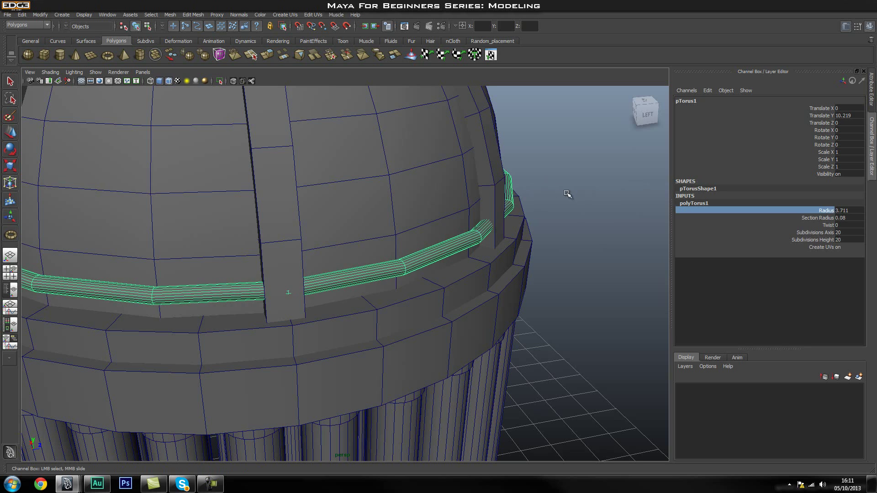
key(w)
click(529, 231)
click(441, 257)
click(718, 190)
click(717, 203)
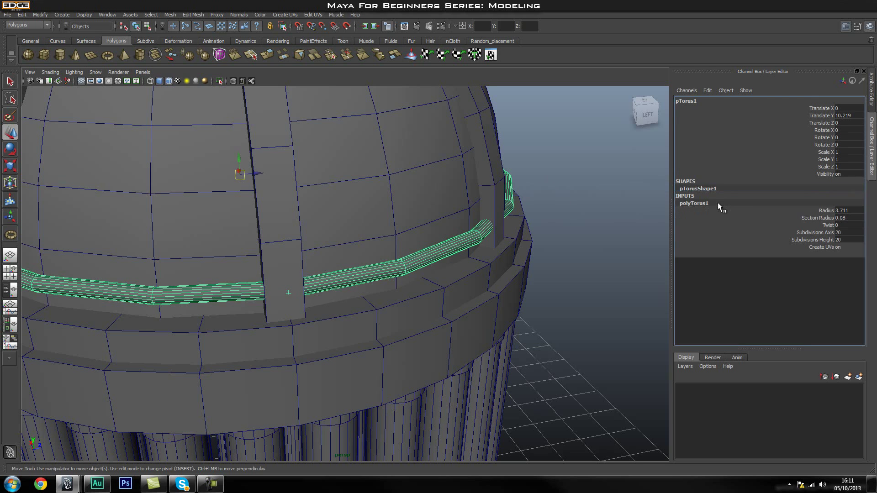
click(824, 208)
middle_drag(580, 195, 583, 196)
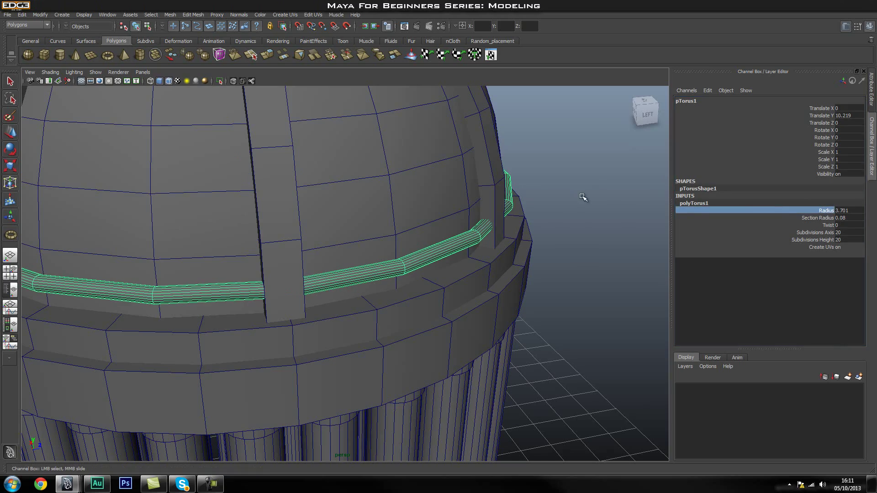
Smooth the torus ring by raising its Subdivisions Axis to 33
click(581, 208)
alt+drag(580, 212, 298, 233)
alt+right_drag(297, 233, 491, 255)
alt+drag(491, 254, 510, 251)
alt+right_drag(510, 251, 305, 254)
alt+drag(305, 254, 387, 271)
click(387, 274)
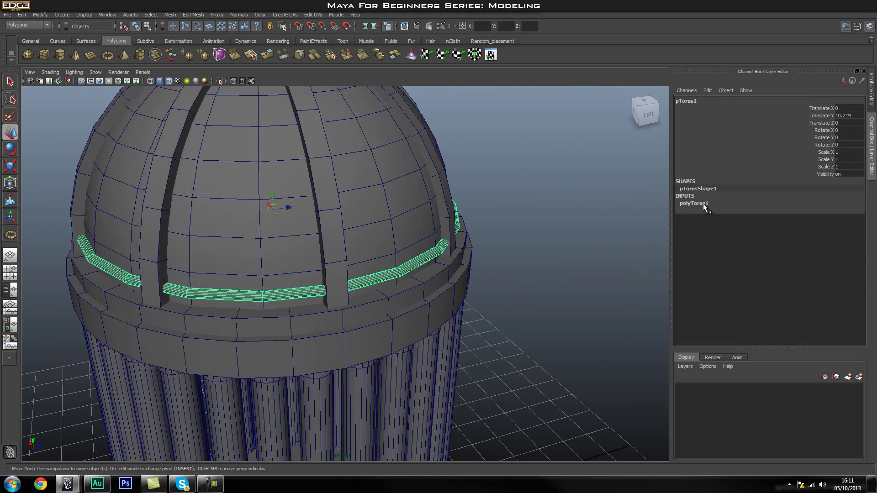
click(693, 204)
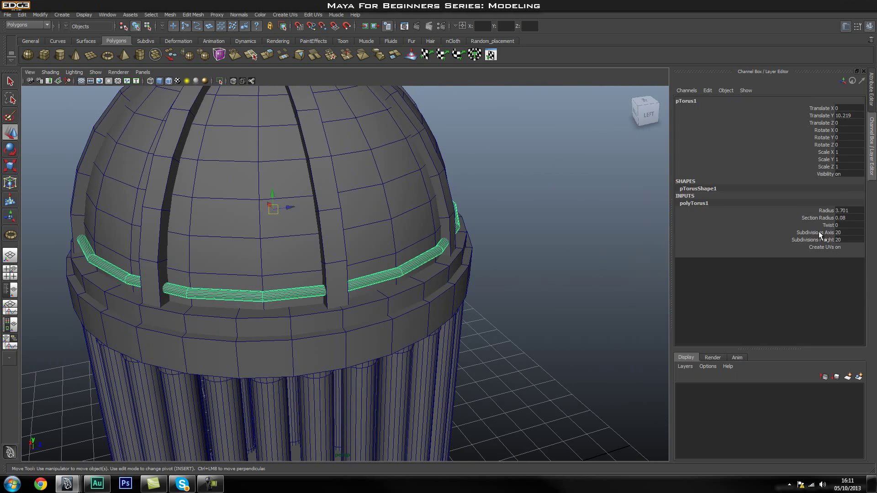
click(818, 232)
middle_drag(546, 214, 685, 213)
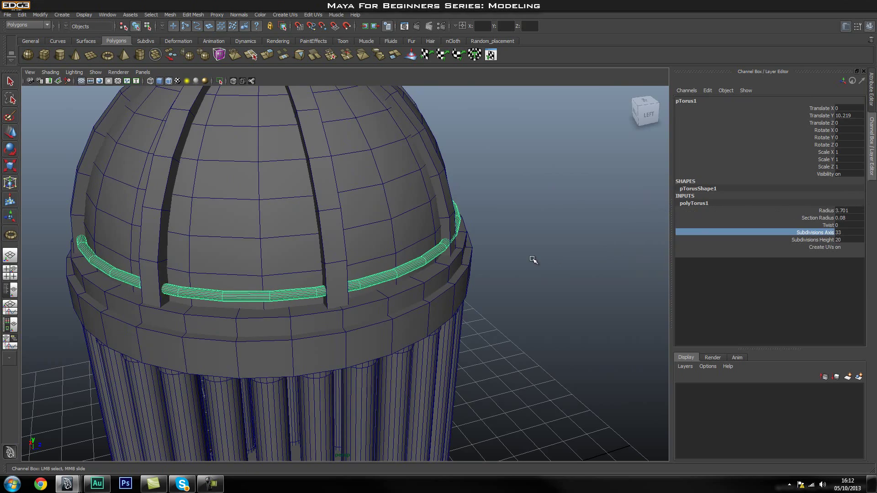
Tighten the smoothed torus around the dome by setting its Radius to about 3.67
click(534, 259)
key(w)
alt+drag(566, 224, 456, 247)
click(473, 256)
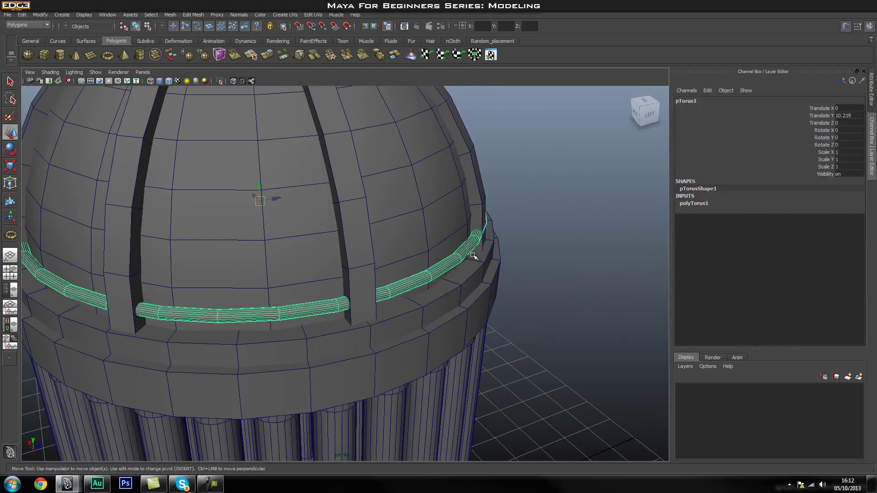
click(685, 208)
click(826, 210)
middle_drag(523, 206, 534, 204)
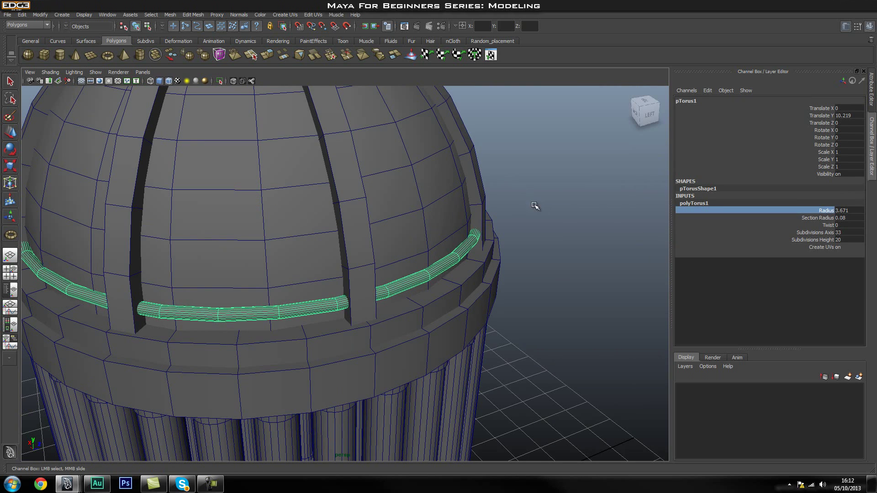
click(534, 205)
Lower the torus along the Y axis to about 9.99, close to the dome's base rim
alt+drag(554, 215, 478, 268)
click(416, 299)
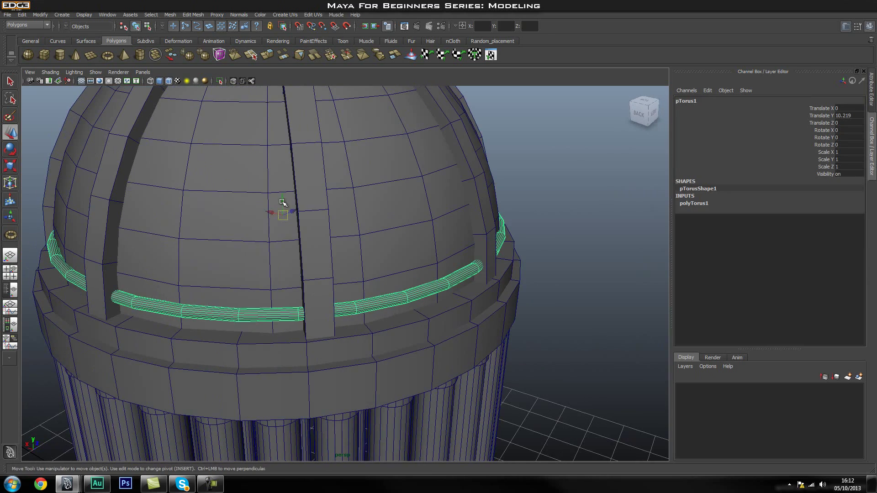
drag(283, 199, 282, 213)
click(573, 273)
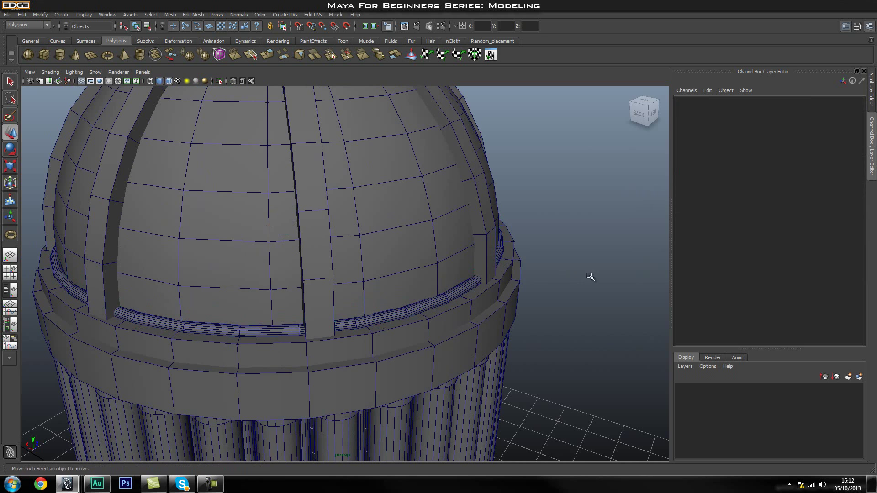
Duplicate the ring, raise the copy to about 11.10 in Y, and scale it uniformly to about 0.955 to fit the dome
click(473, 297)
alt+drag(462, 289, 479, 250)
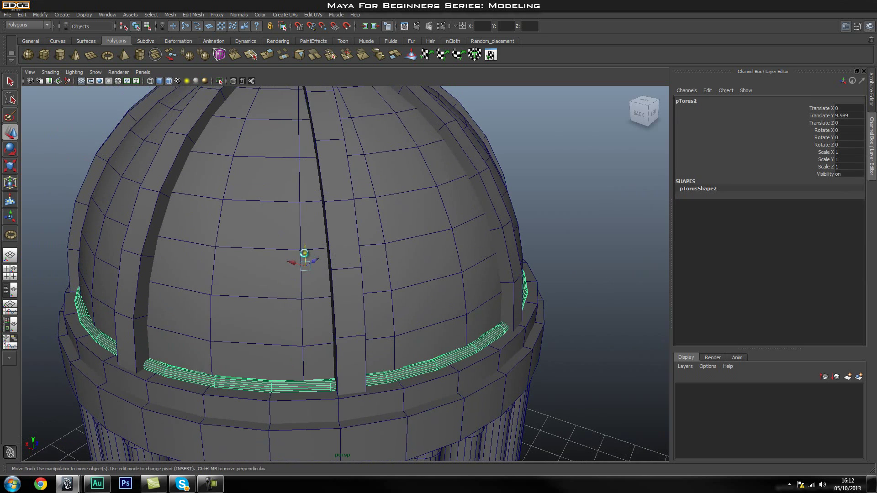
drag(305, 252, 302, 192)
alt+right_drag(568, 242, 436, 245)
alt+drag(436, 245, 641, 208)
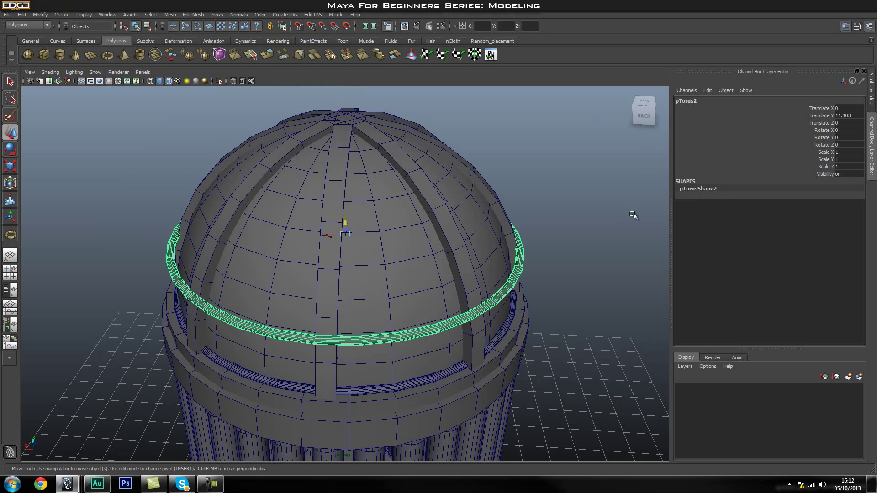
alt+right_drag(337, 247, 450, 241)
key(r)
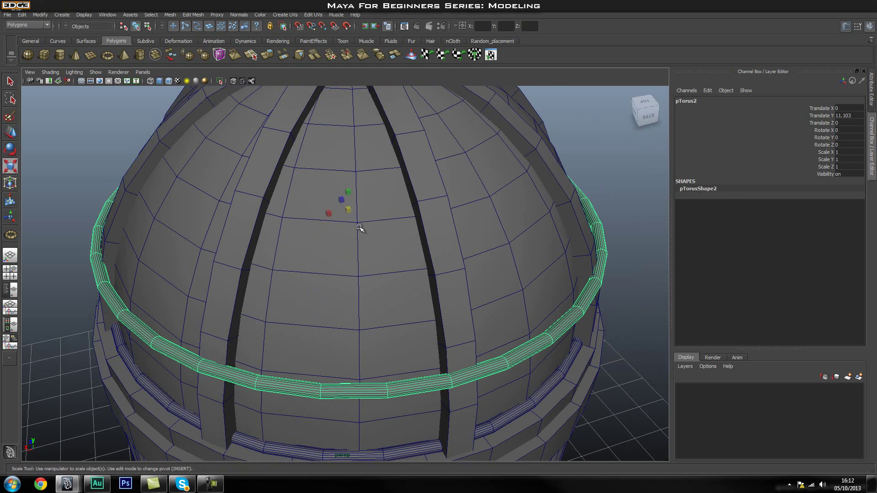
drag(347, 210, 333, 221)
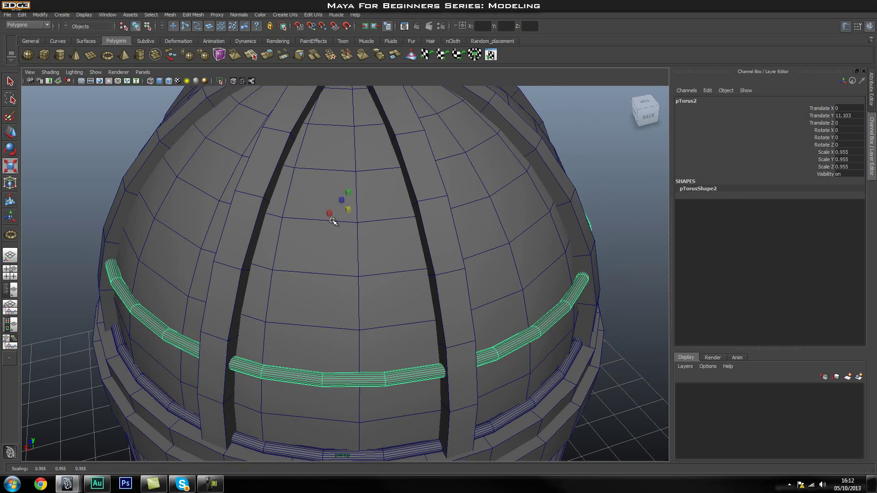
Duplicate the second ring, raise the copy to about 12.39 in Y, and scale it uniformly to about 0.759
key(ctrl+d)
key(w)
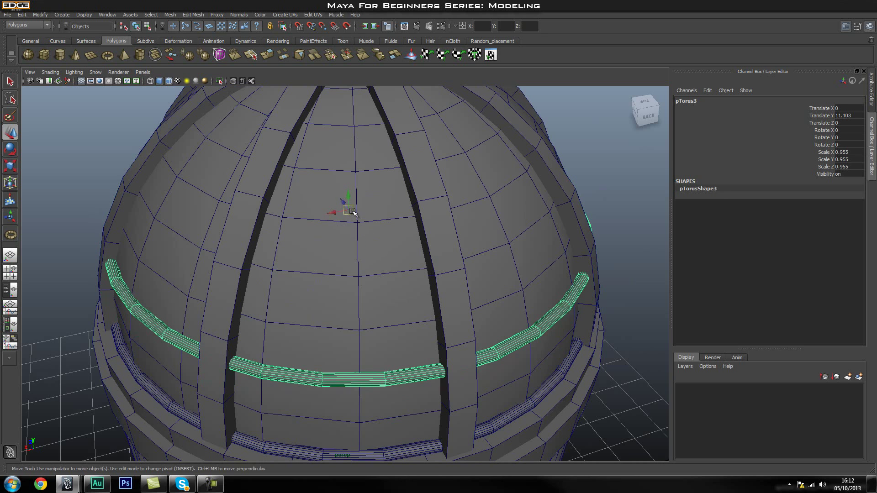
drag(347, 200, 274, 166)
key(r)
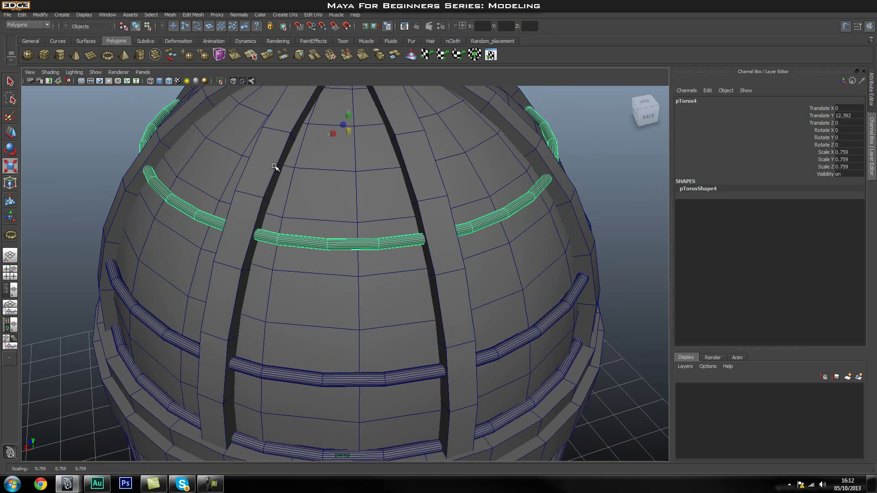
Examine the dome's horizontal rings, vertical ribs and base cylinder from several angles
click(605, 179)
scroll(593, 200, down, 5)
alt+drag(539, 215, 425, 205)
alt+right_drag(425, 205, 353, 222)
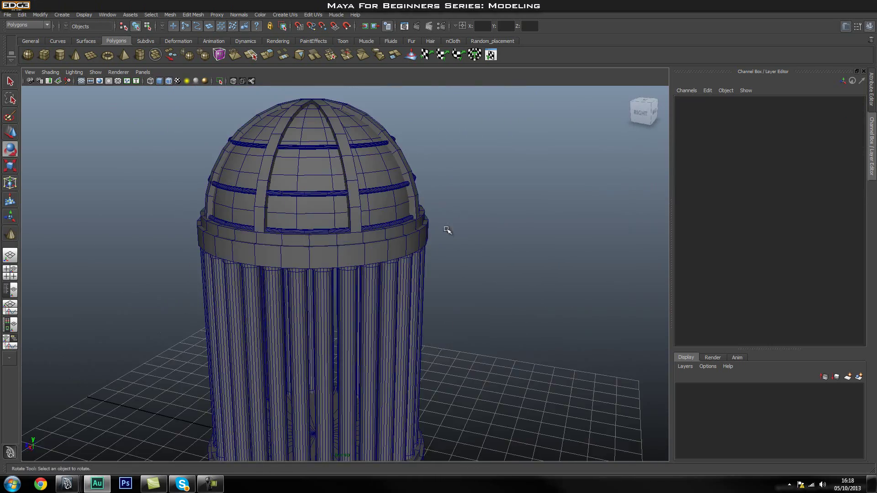
alt+drag(446, 229, 415, 280)
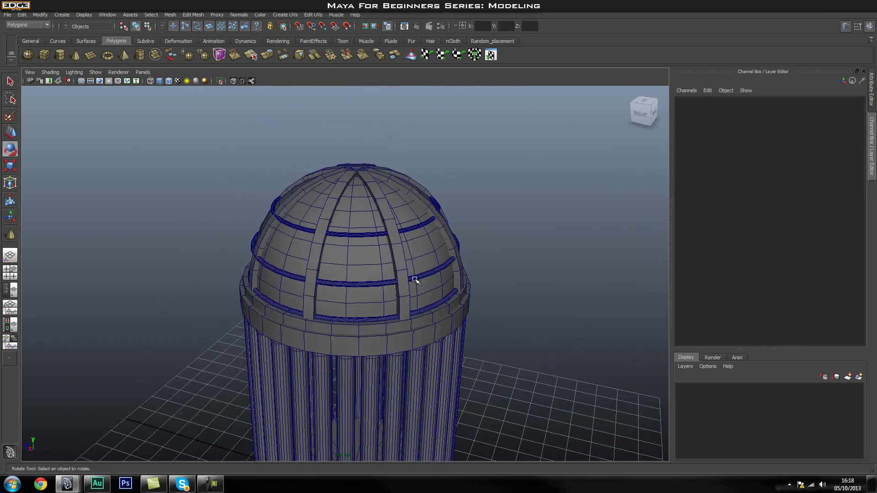
click(355, 233)
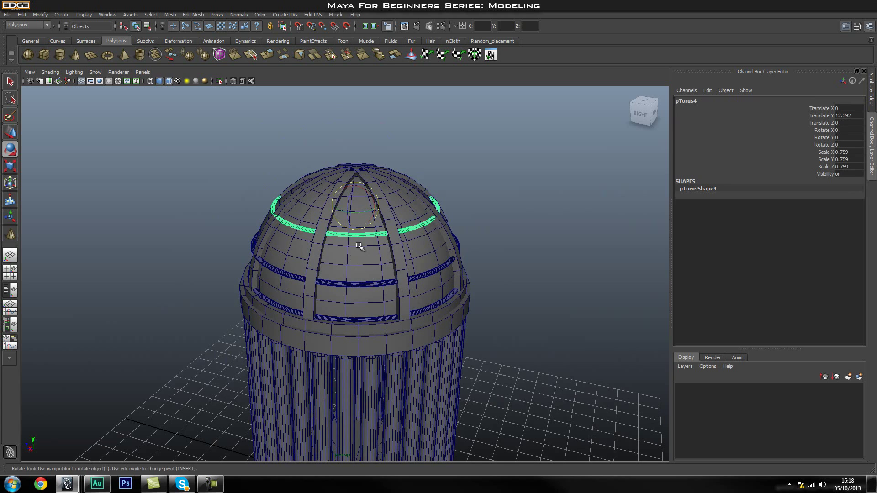
click(358, 282)
click(360, 318)
click(364, 347)
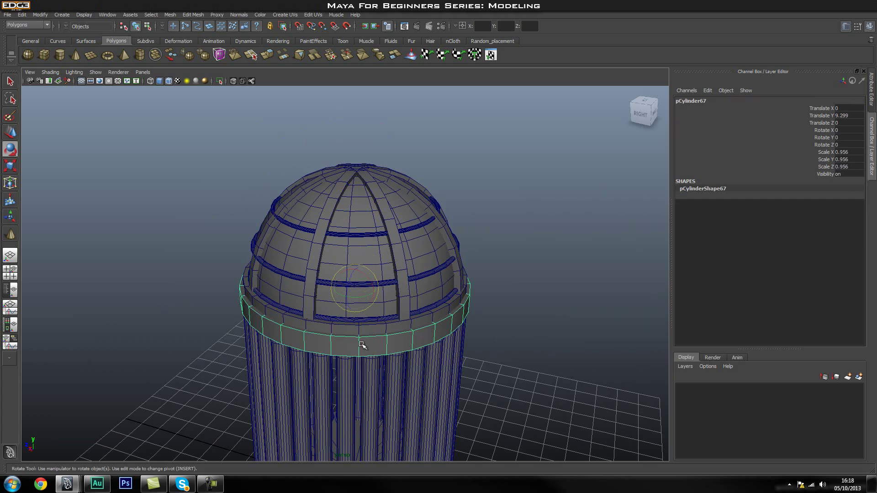
click(315, 286)
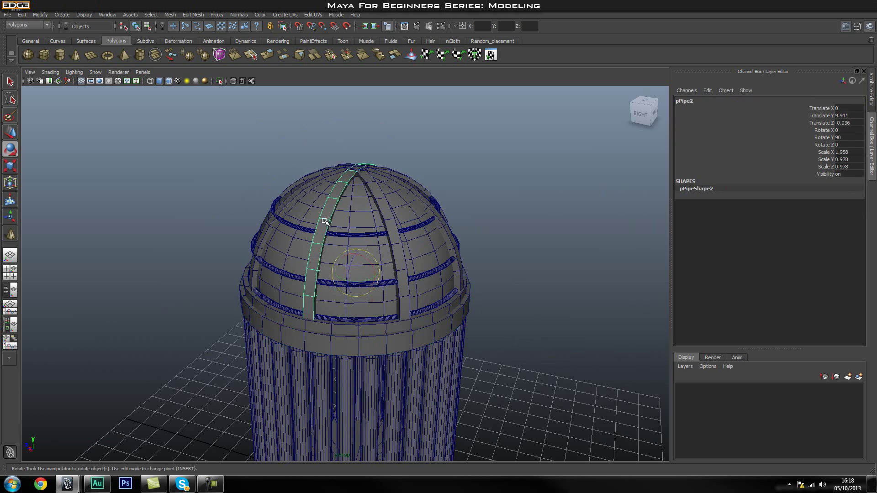
click(544, 262)
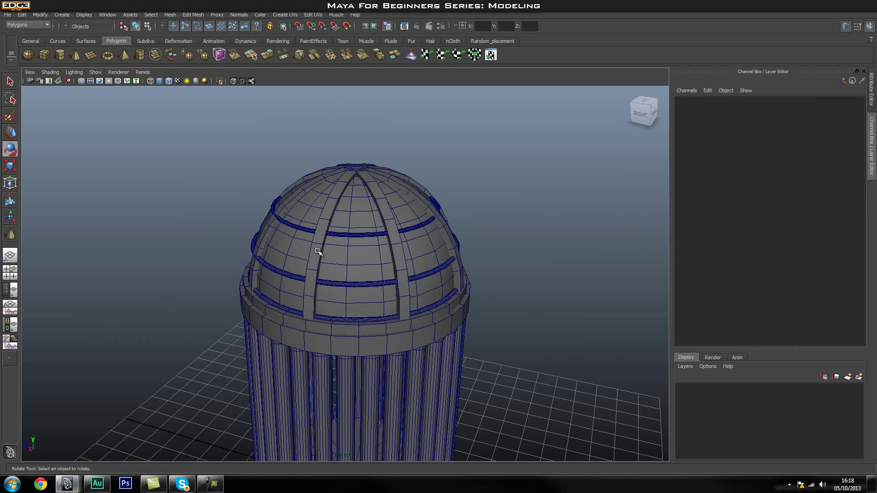
alt+drag(488, 279, 412, 297)
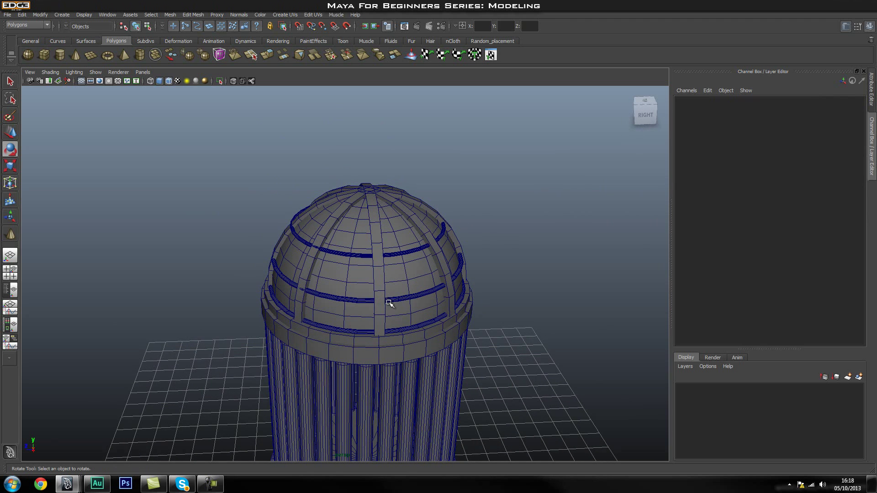
click(348, 358)
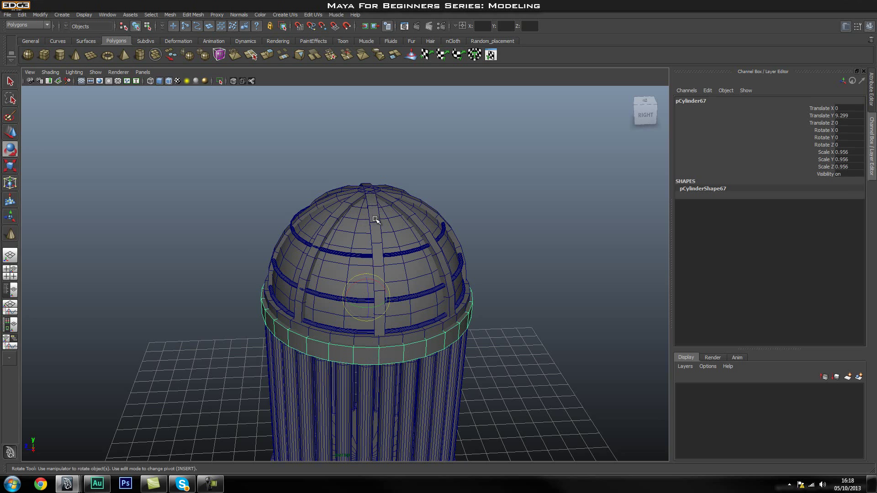
click(561, 317)
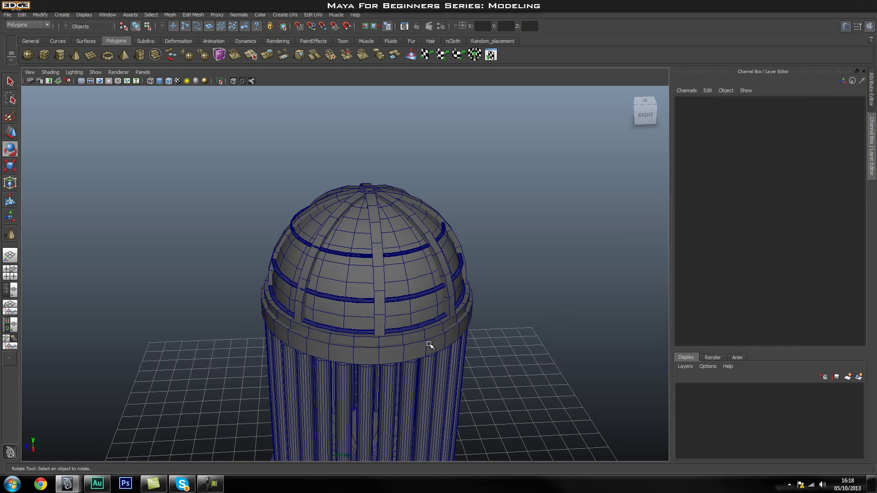
Isolate the dome's lower rim cylinder in the viewport and make it a live surface
click(429, 345)
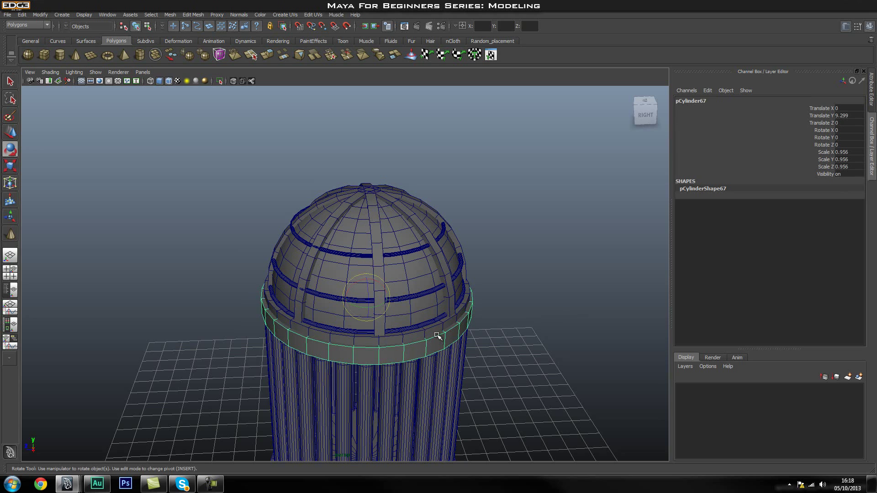
click(507, 338)
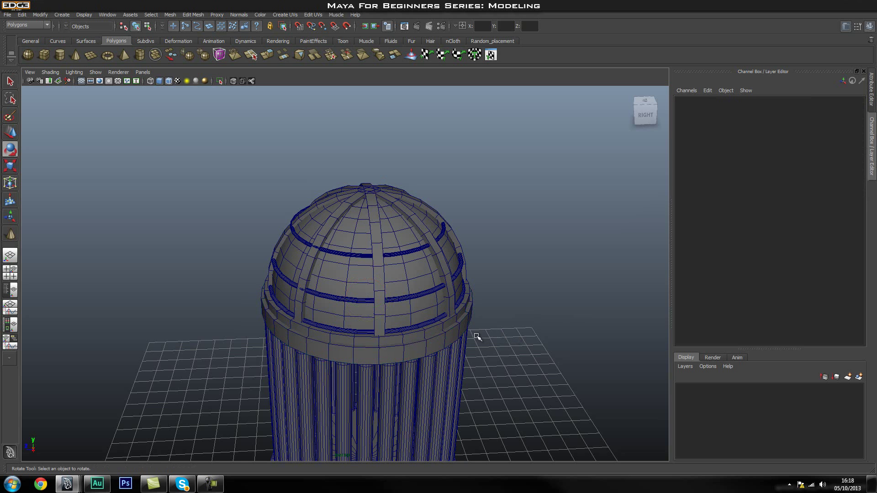
mouse_move(333, 329)
alt+mouse_down()
mouse_move(391, 313)
mouse_move(321, 328)
mouse_move(388, 319)
mouse_move(336, 333)
alt+mouse_up()
click(352, 326)
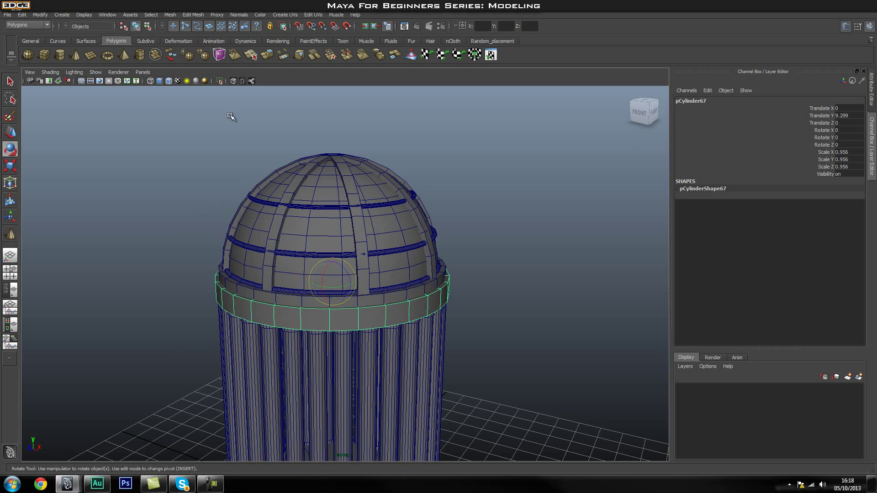
click(220, 81)
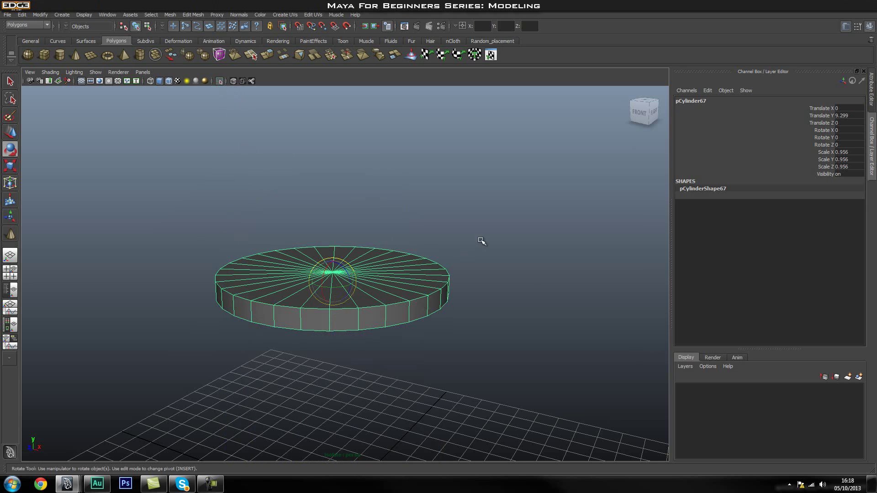
key(space)
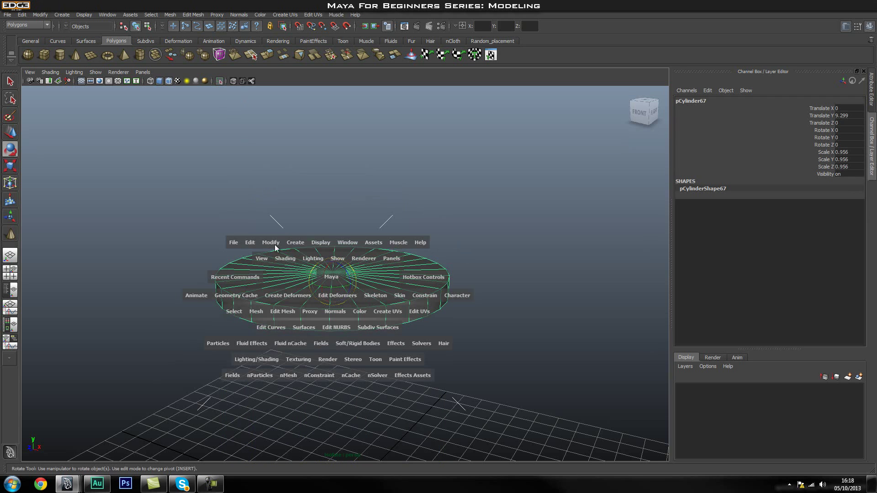
click(274, 245)
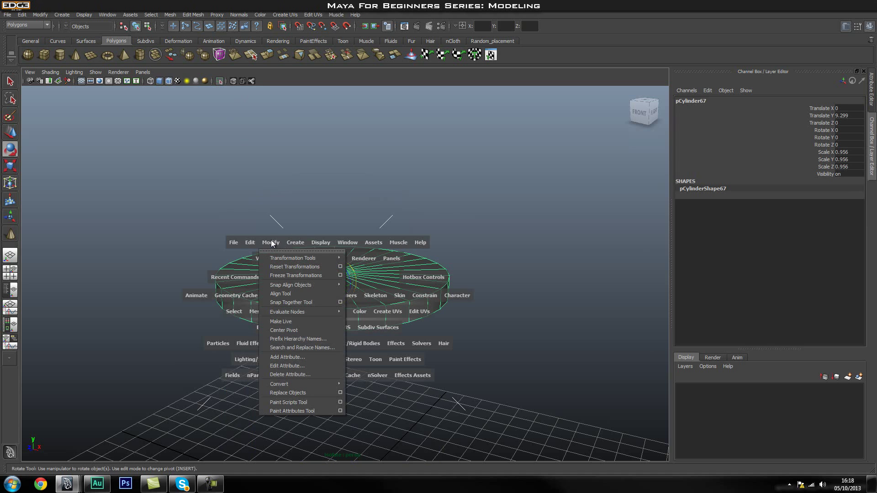
click(286, 322)
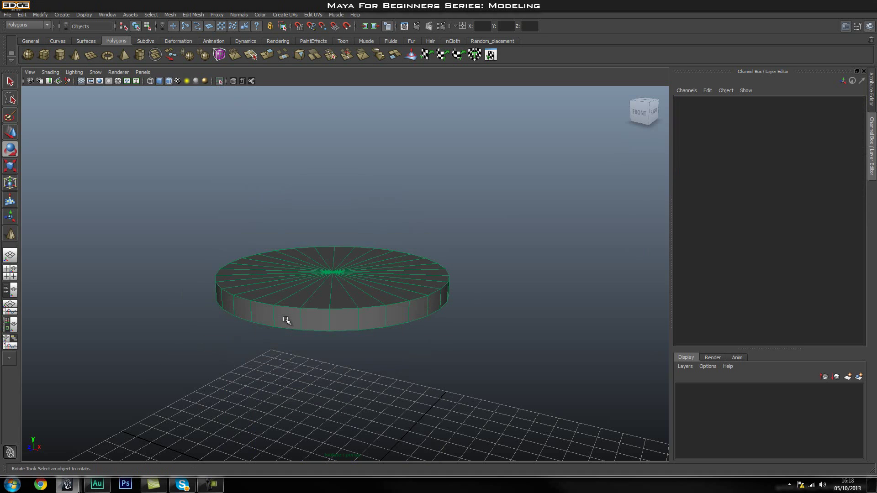
click(41, 15)
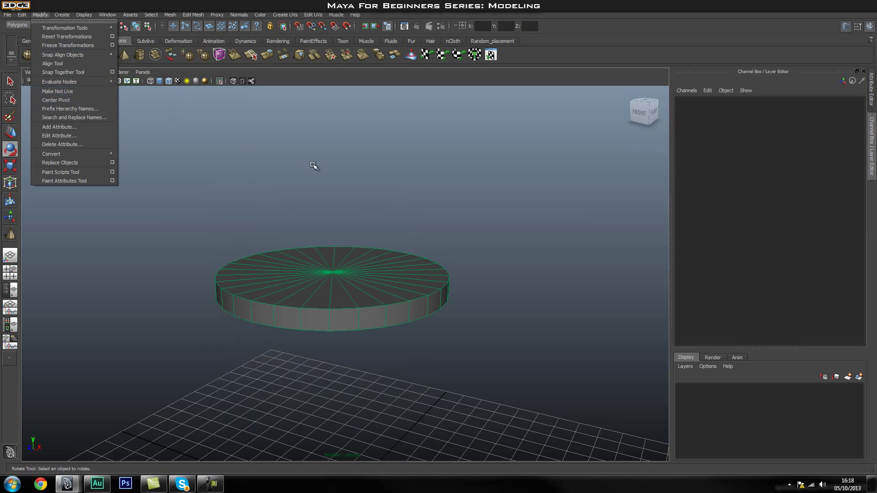
click(330, 163)
In the front view, draw a small flat polygon cylinder onto the middle of the live rim's outer face
alt+drag(351, 299, 382, 291)
key(space)
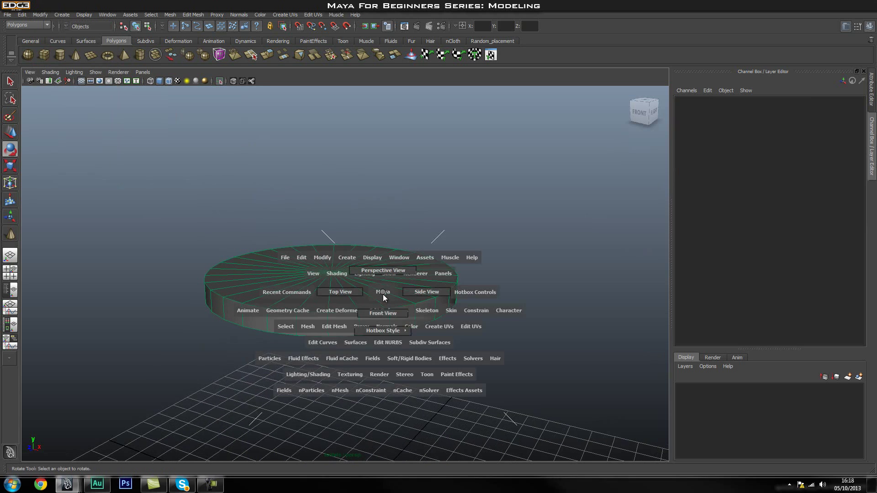
alt+middle_drag(379, 301, 302, 303)
alt+right_drag(301, 303, 332, 245)
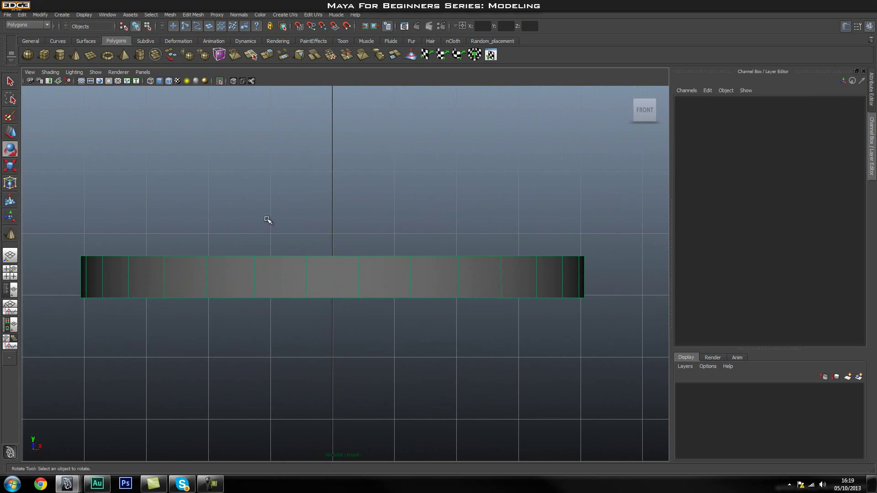
click(60, 53)
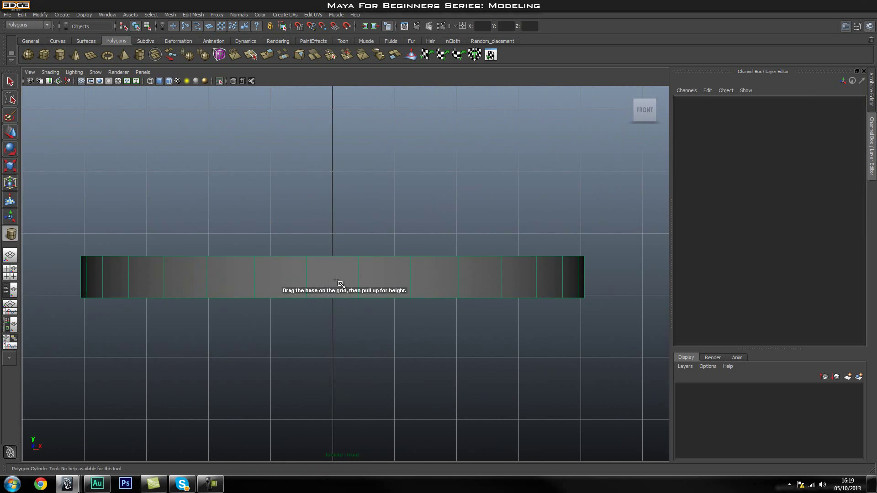
drag(333, 277, 308, 248)
key(space)
alt+drag(361, 340, 353, 291)
key(e)
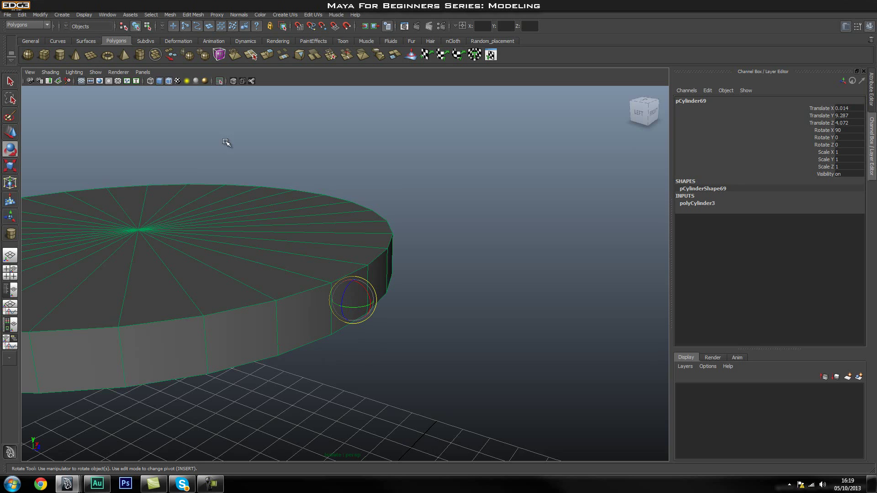
Bring the whole building back into view and make the rim cylinder no longer live
click(220, 80)
click(406, 294)
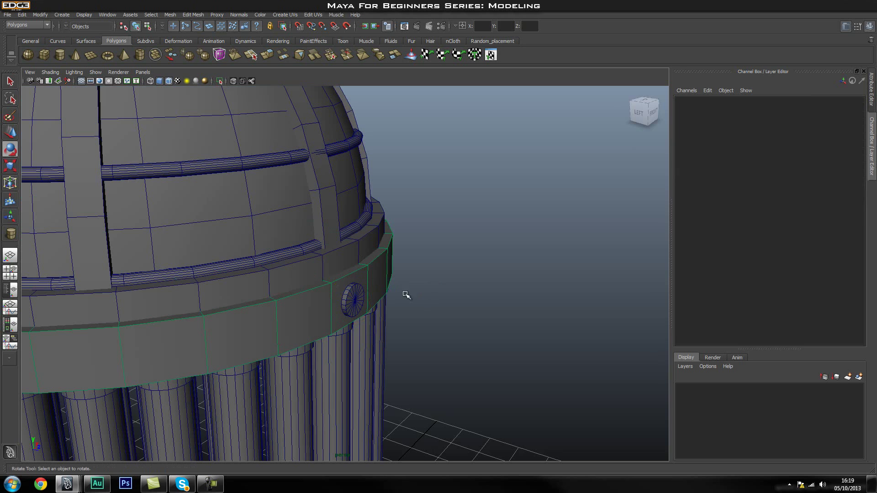
key(space)
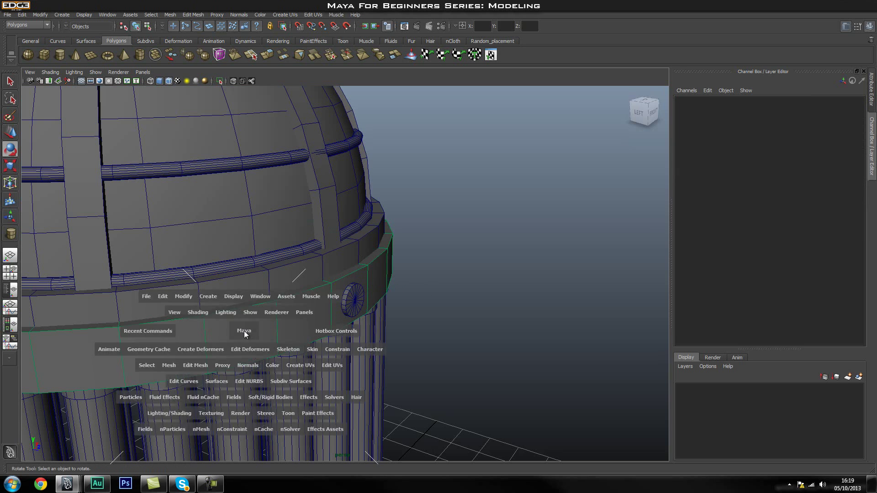
click(183, 296)
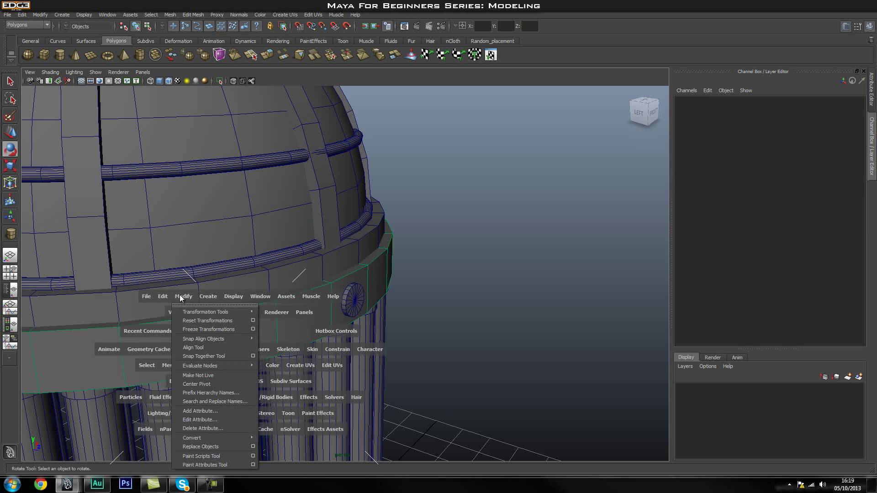
click(214, 375)
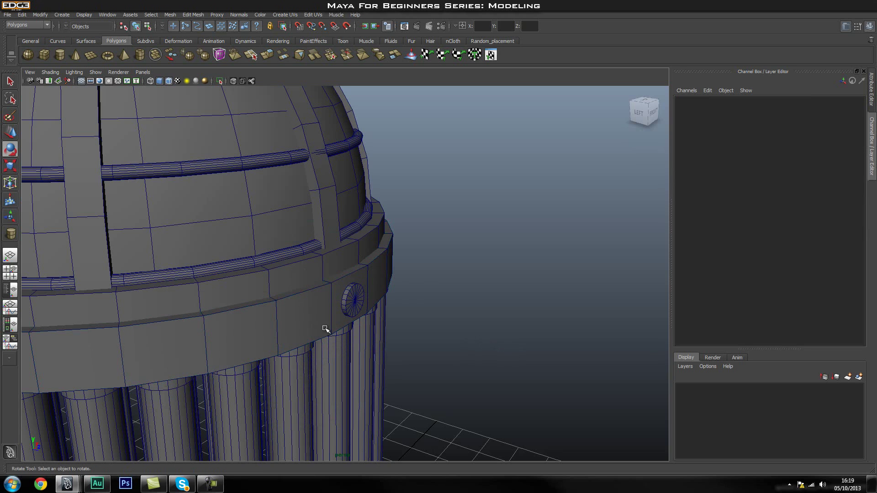
Isolate the rim cylinder together with the small disc, and select only the disc
click(333, 317)
shift+click(355, 300)
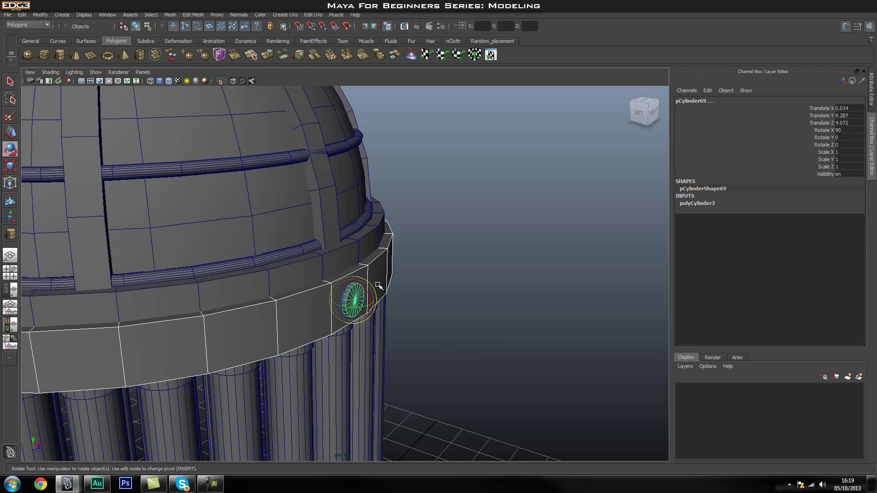
click(218, 80)
click(489, 263)
click(351, 299)
alt+drag(351, 299, 323, 210)
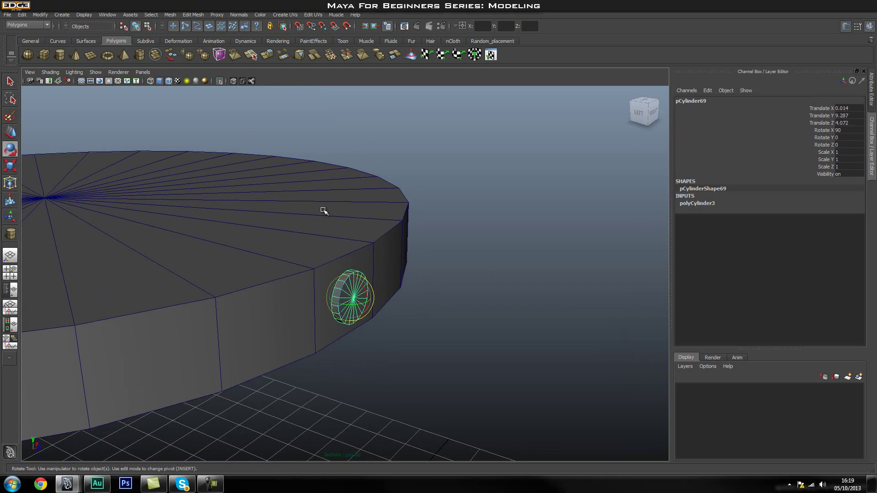
Duplicate the disc, scale the copy uniformly to about 0.683, and move it outward to about 4.118 in Z
key(ctrl+d)
key(w)
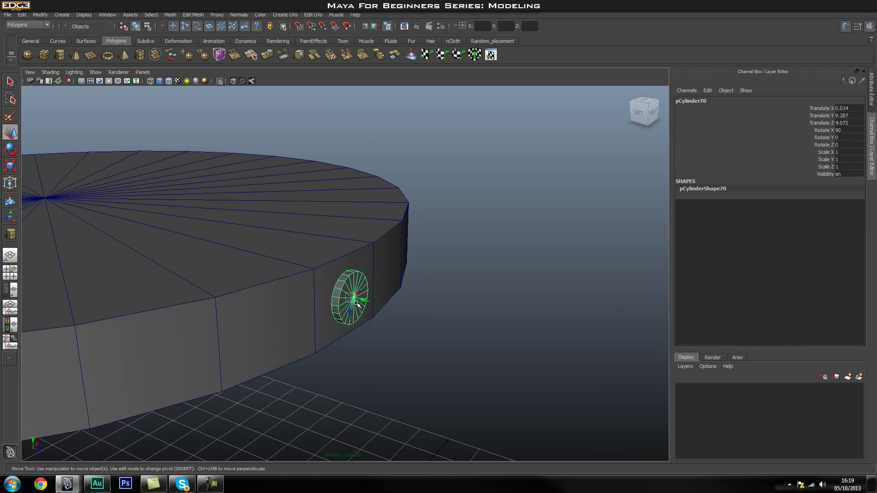
mouse_move(367, 303)
mouse_down()
mouse_move(345, 302)
mouse_move(370, 303)
mouse_up()
key(r)
key(w)
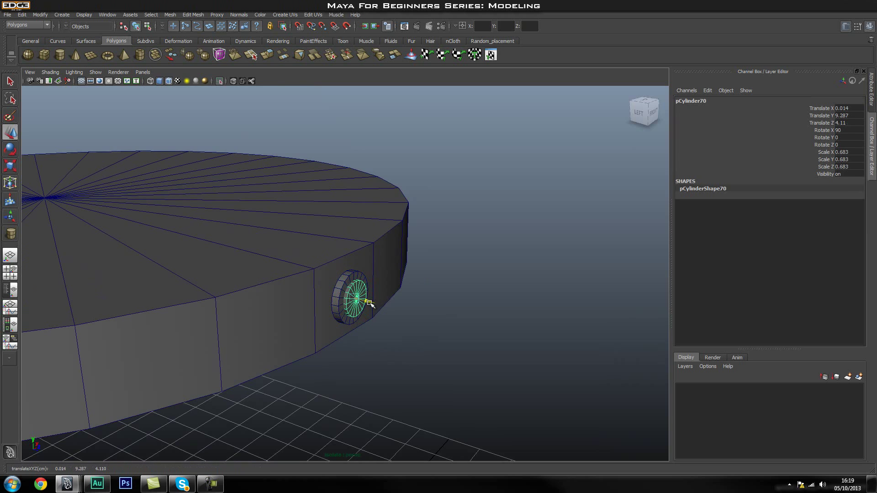
click(466, 307)
alt+drag(466, 308, 399, 301)
click(396, 307)
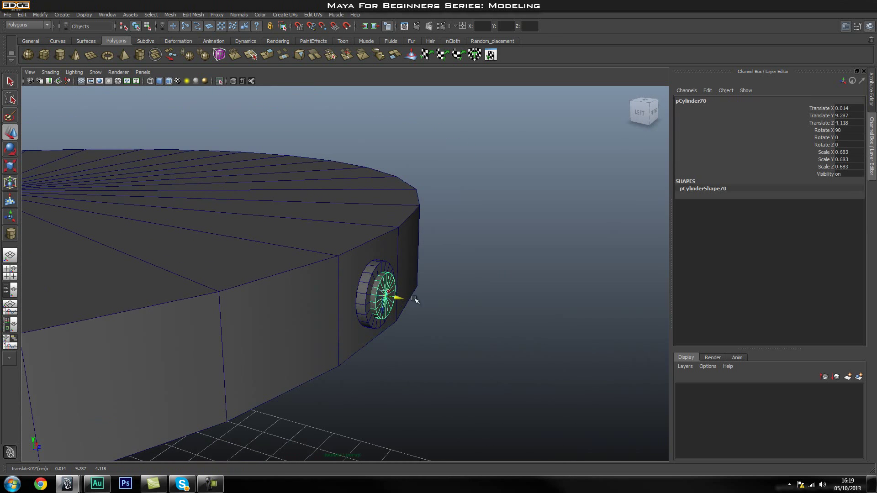
click(451, 295)
Restore the full model in the viewport and group the two discs on the rim together
key(space)
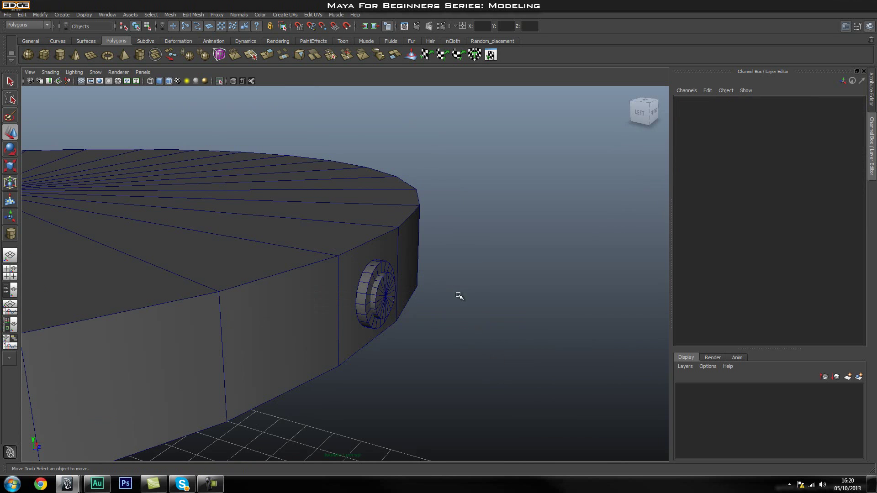
click(219, 81)
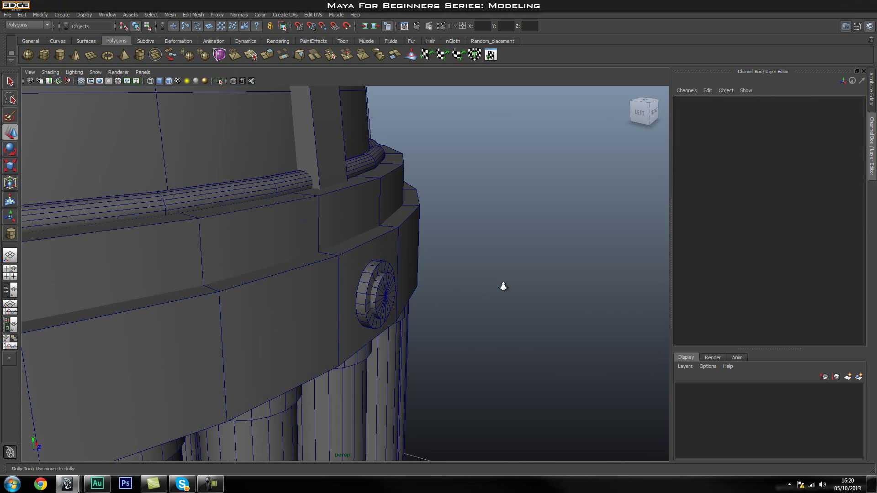
scroll(276, 289, up, 3)
mouse_move(275, 290)
alt+mouse_down()
mouse_move(393, 288)
mouse_move(272, 290)
alt+mouse_up()
alt+right_drag(272, 290, 315, 292)
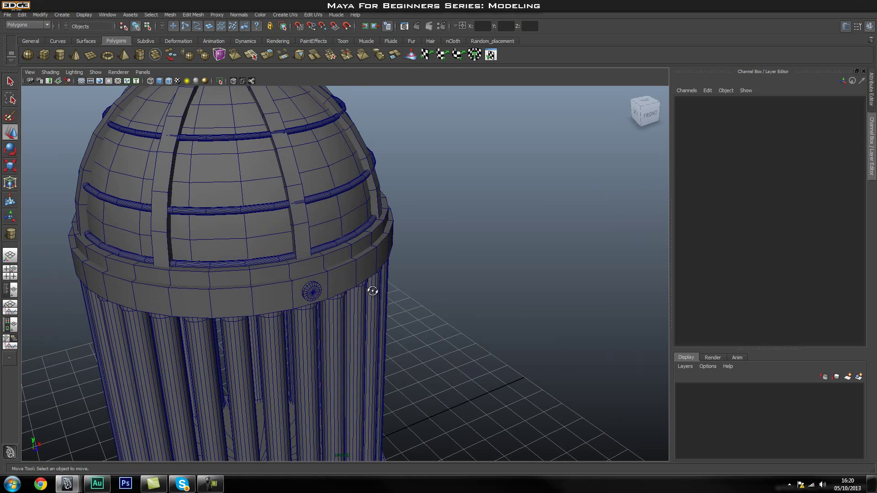
alt+drag(364, 290, 283, 303)
alt+right_drag(284, 304, 472, 301)
click(319, 304)
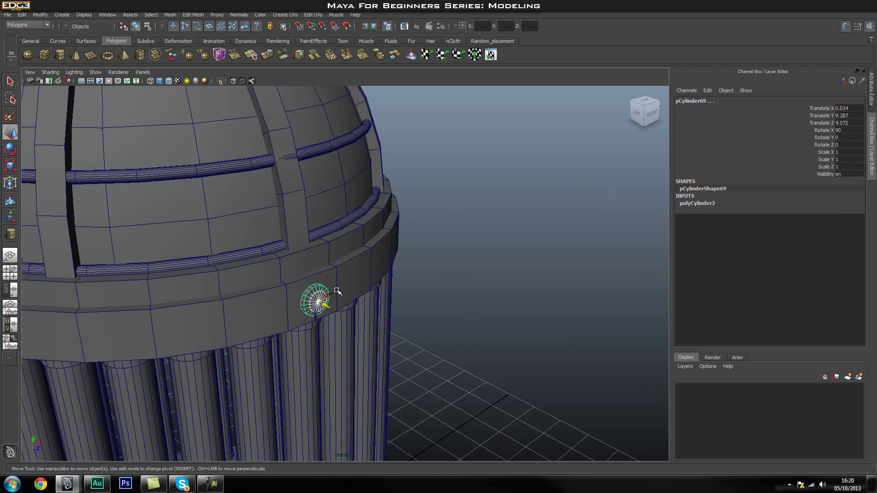
key(ctrl+g)
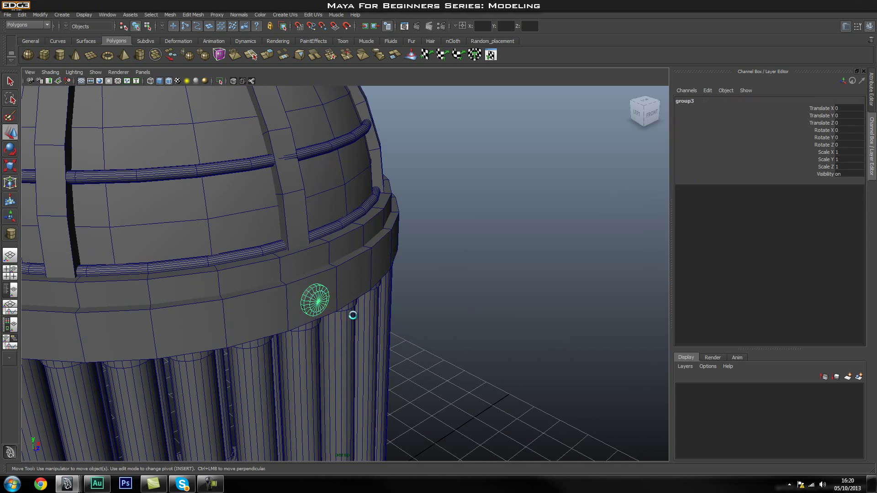
Show the Outliner beside the perspective view and check the disc group and group2 among the scene objects
click(7, 292)
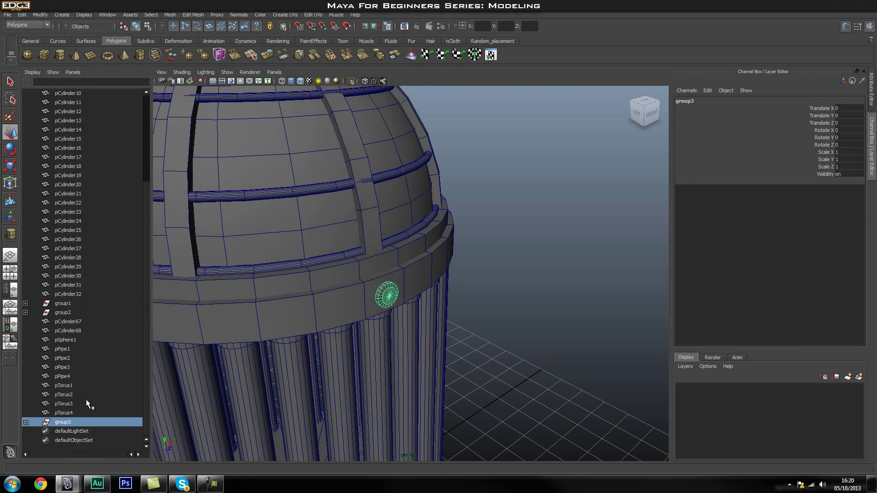
click(65, 412)
click(70, 422)
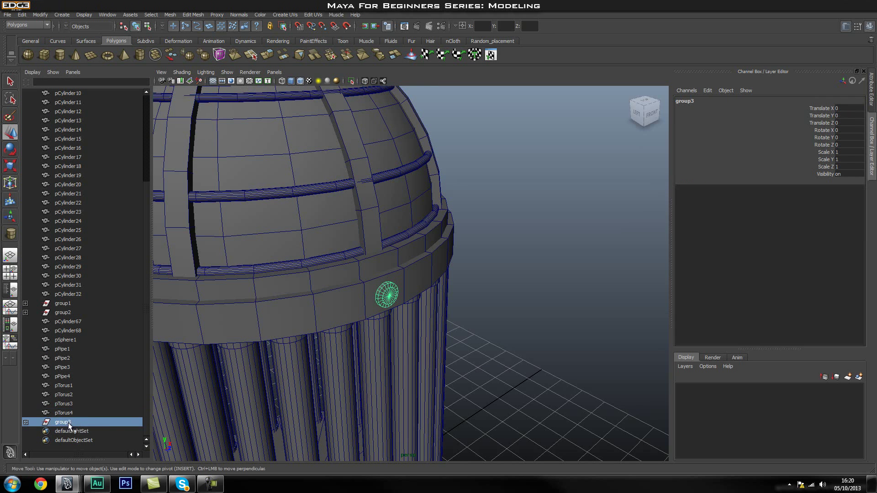
alt+drag(431, 374, 358, 382)
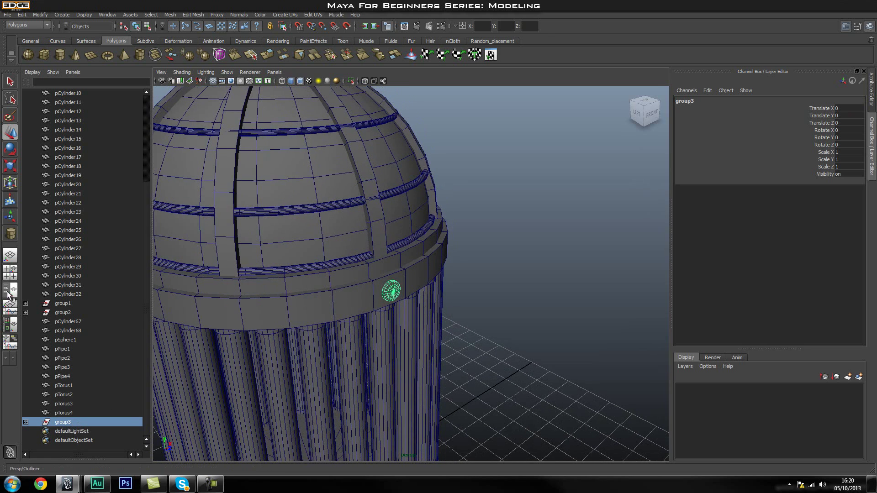
scroll(114, 292, up, 5)
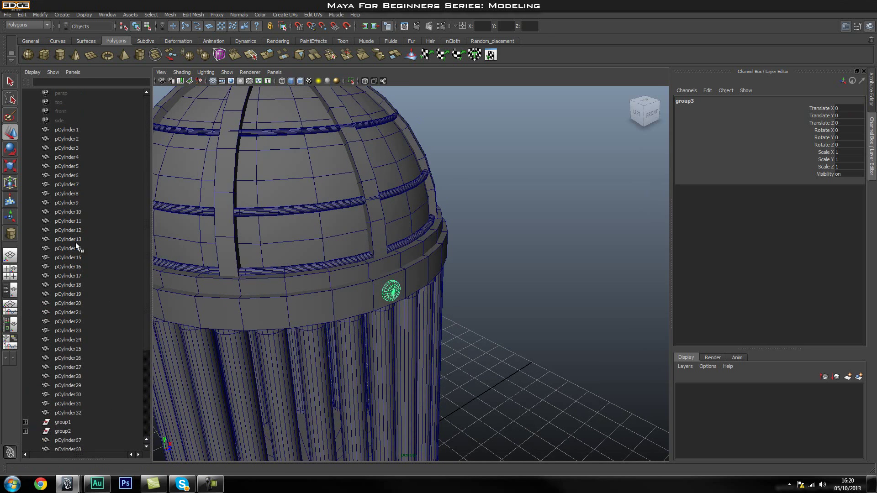
scroll(78, 375, down, 4)
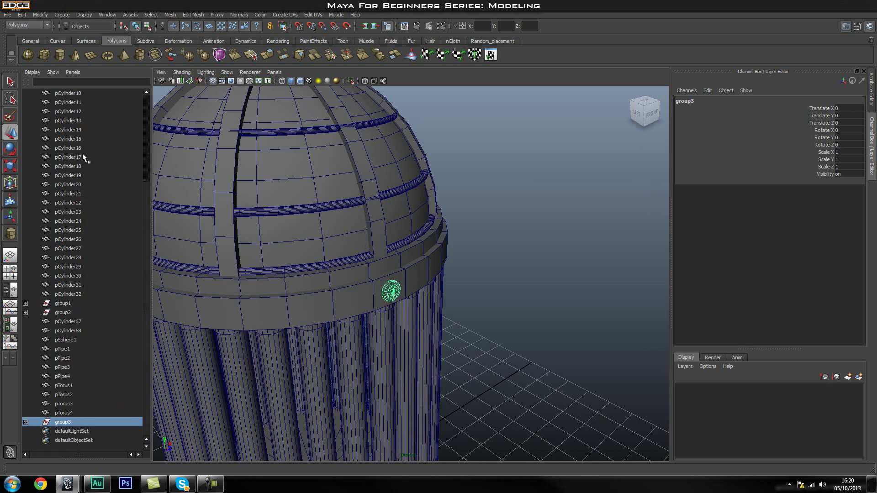
click(71, 312)
alt+drag(506, 356, 194, 407)
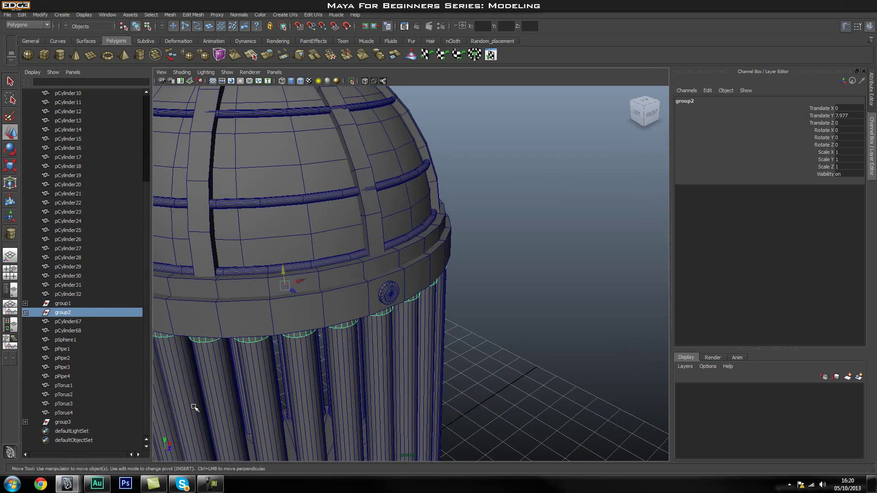
Isolate the rim cylinder pCylinder67 together with the disc group group3 in the perspective view
click(91, 422)
alt+drag(339, 337, 283, 354)
alt+right_drag(282, 354, 348, 308)
alt+drag(349, 308, 345, 337)
alt+drag(392, 384, 342, 279)
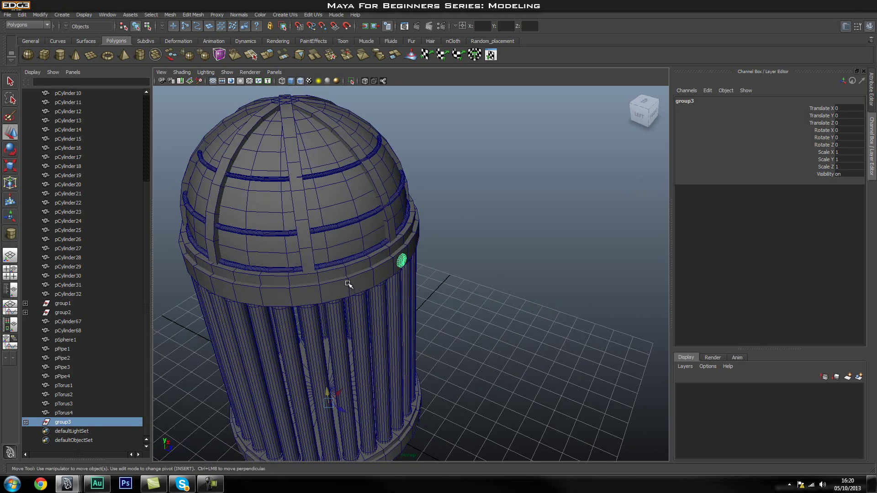
click(348, 285)
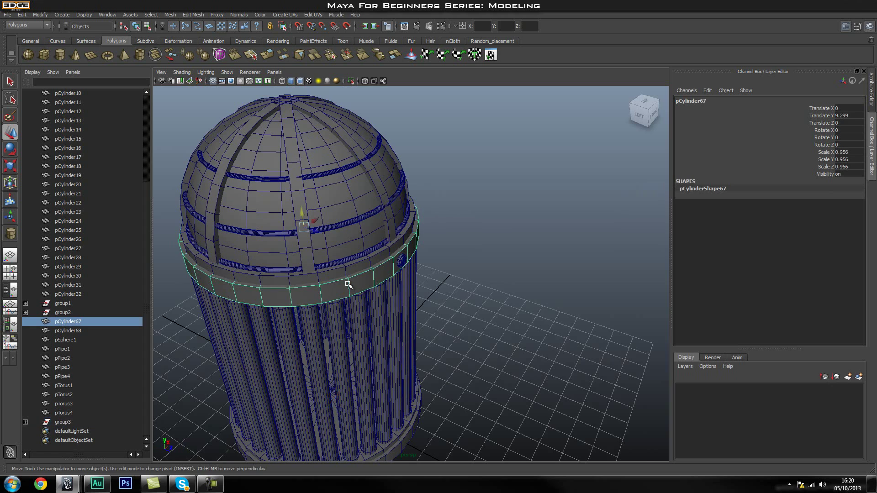
ctrl+click(67, 422)
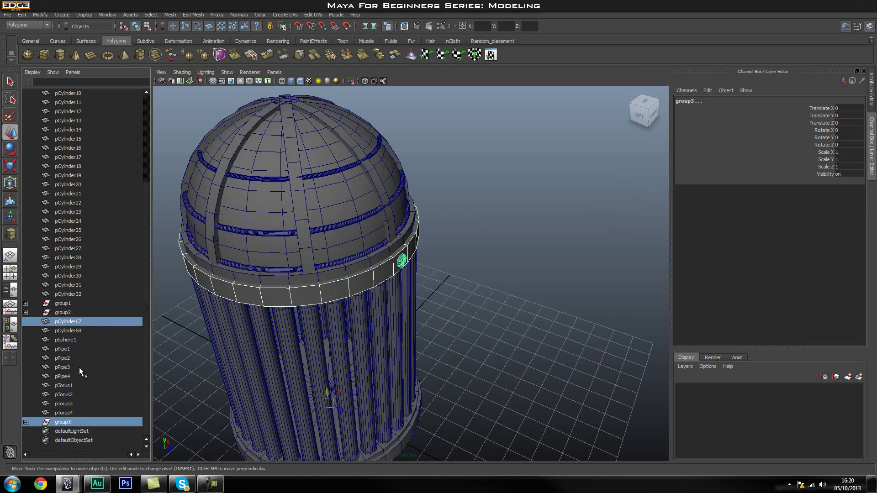
click(86, 320)
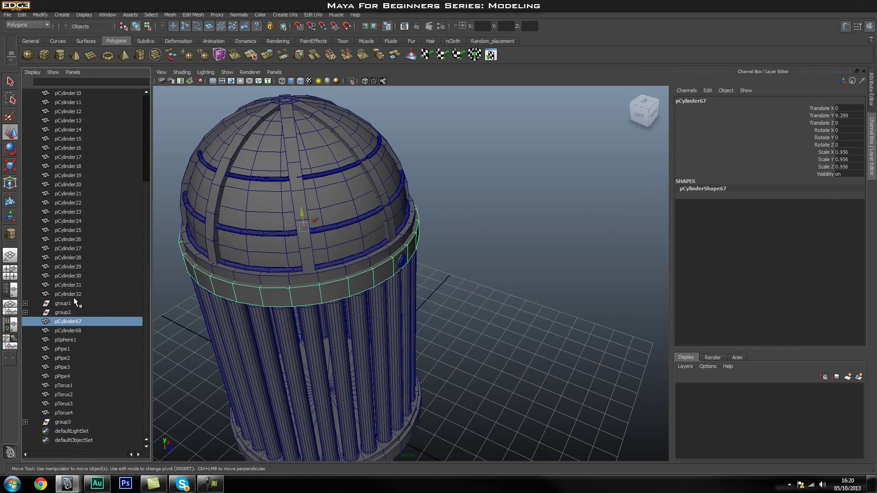
click(72, 303)
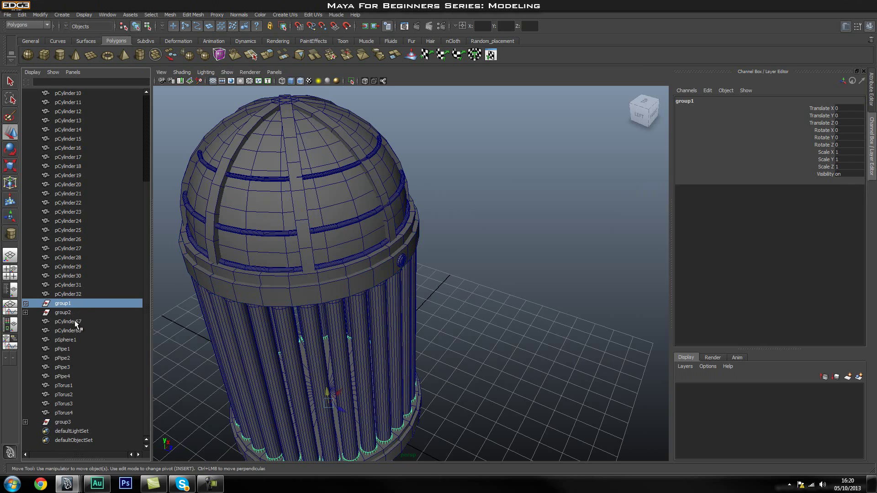
click(74, 322)
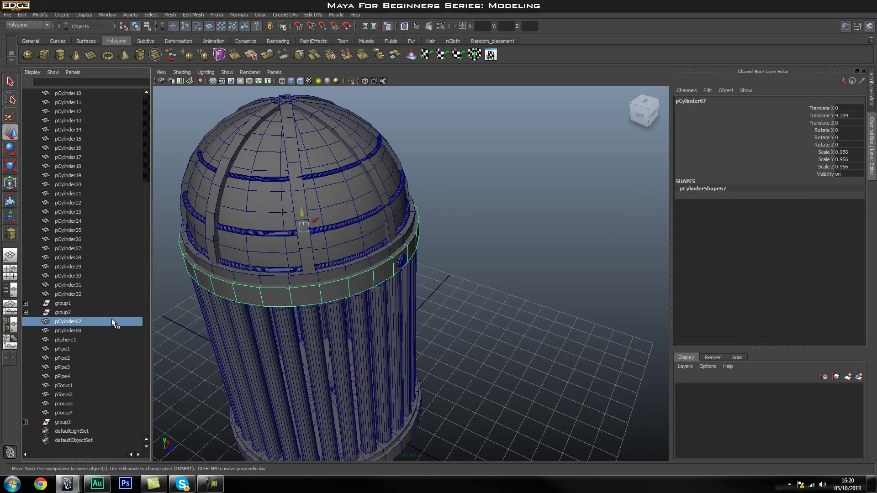
ctrl+click(66, 423)
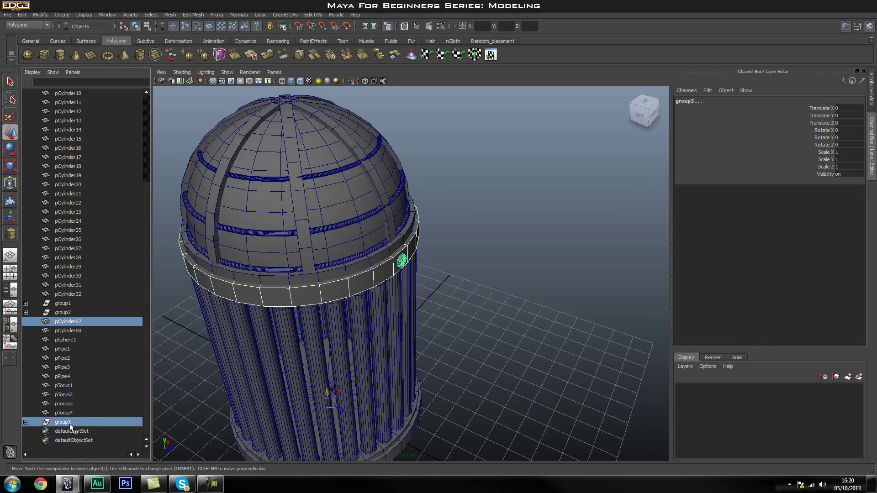
click(351, 81)
alt+right_drag(334, 258, 356, 256)
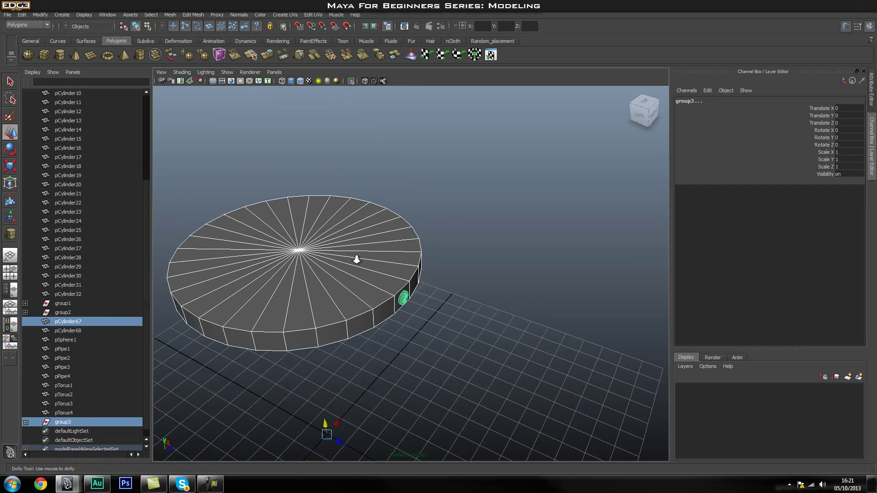
Move the pivot of group3 to the centre of the rim cylinder's top face, snapping it to the centre vertex
click(80, 424)
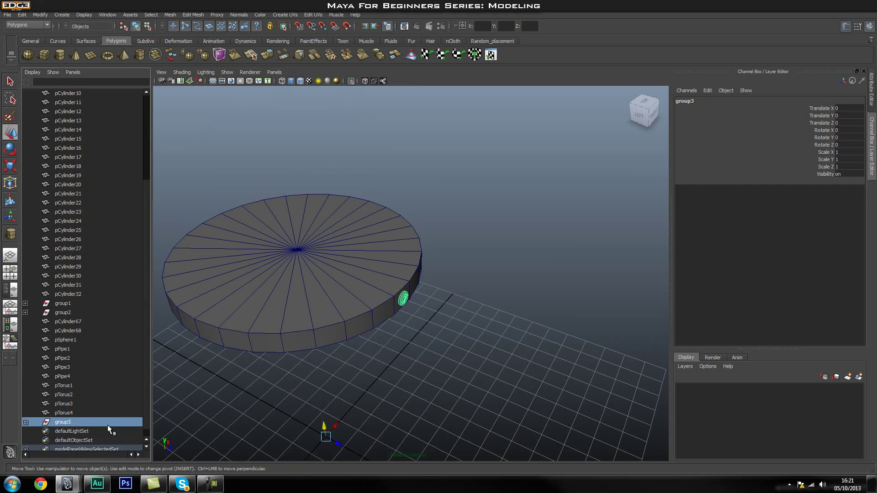
alt+drag(269, 414, 332, 391)
alt+drag(340, 348, 342, 315)
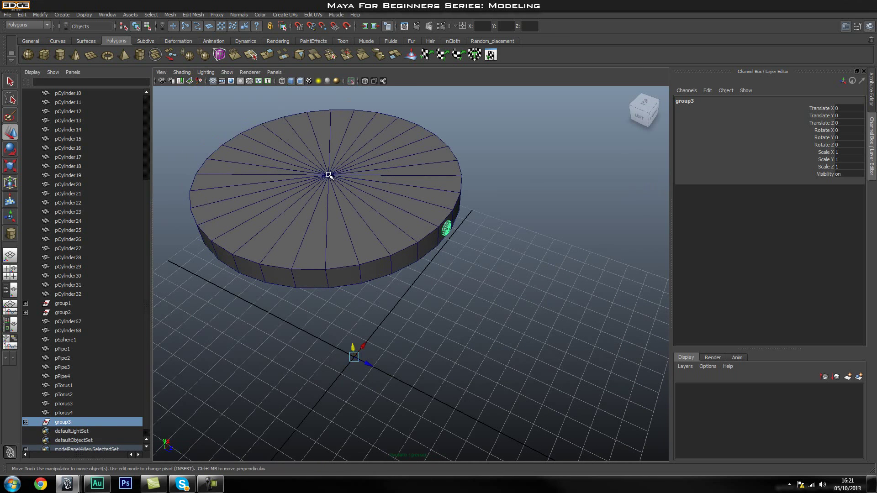
key(Insert)
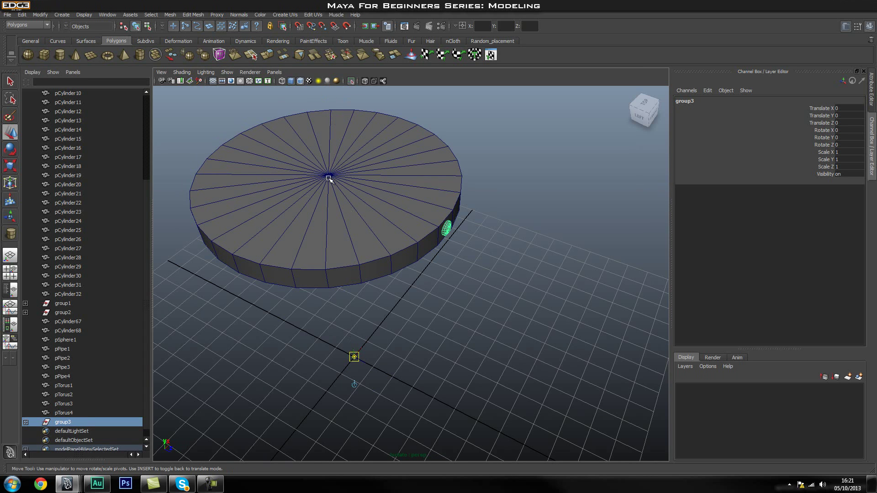
key(v)
middle_click(328, 179)
alt+drag(327, 188, 331, 209)
mouse_move(332, 208)
alt+right_down()
mouse_move(348, 237)
mouse_move(364, 239)
mouse_move(315, 205)
alt+right_up()
alt+drag(331, 235, 376, 233)
key(Insert)
mouse_move(393, 290)
alt+mouse_down()
mouse_move(392, 271)
mouse_move(426, 258)
mouse_move(356, 274)
mouse_move(395, 276)
alt+mouse_up()
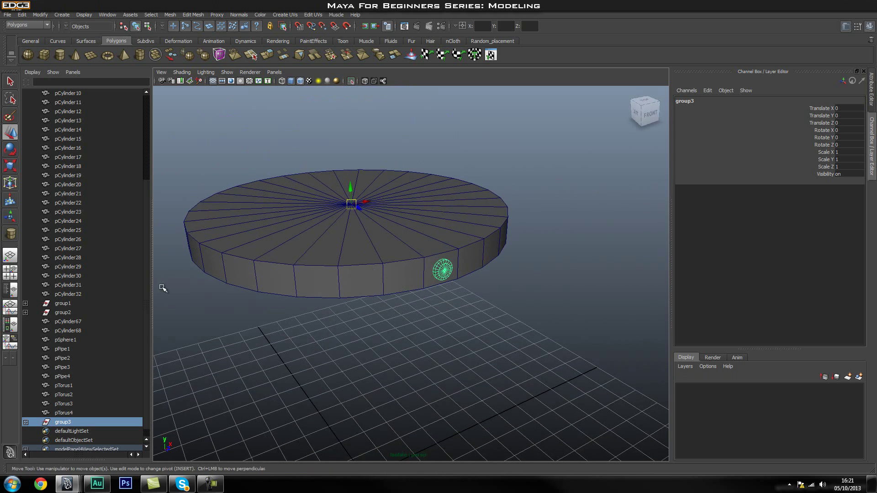
Duplicate the disc group and rotate the copy about the rim's centre to Rotate Y -12
key(ctrl+d)
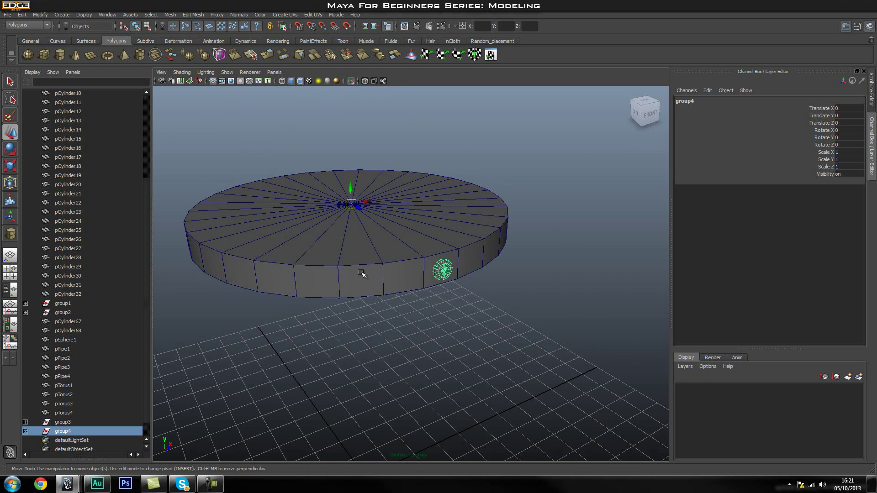
key(e)
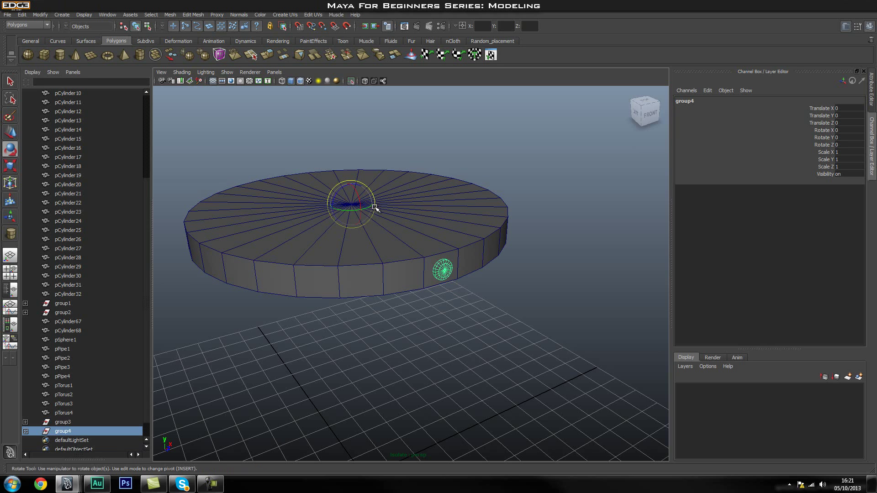
click(369, 207)
drag(369, 207, 366, 209)
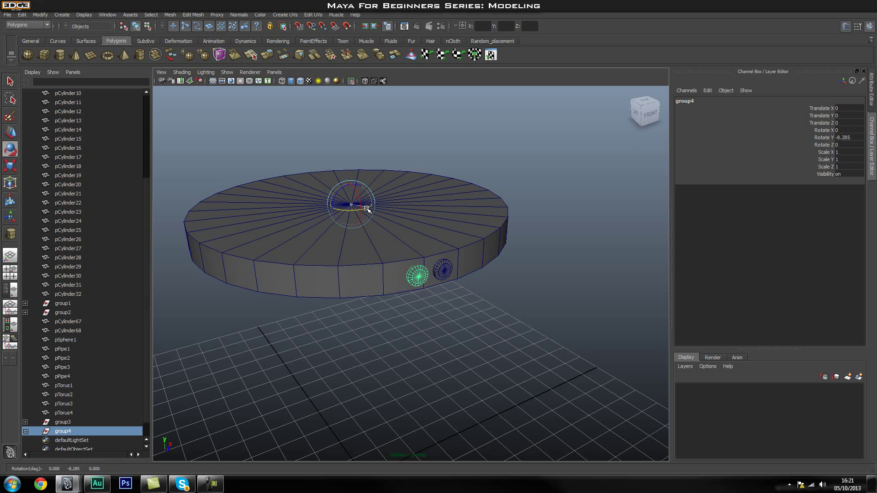
text(10)
key(Return)
text(-12)
key(Return)
click(508, 323)
alt+drag(509, 323, 238, 355)
Duplicate the rotated disc group again and set the new copy's Rotate Y to -24
click(58, 429)
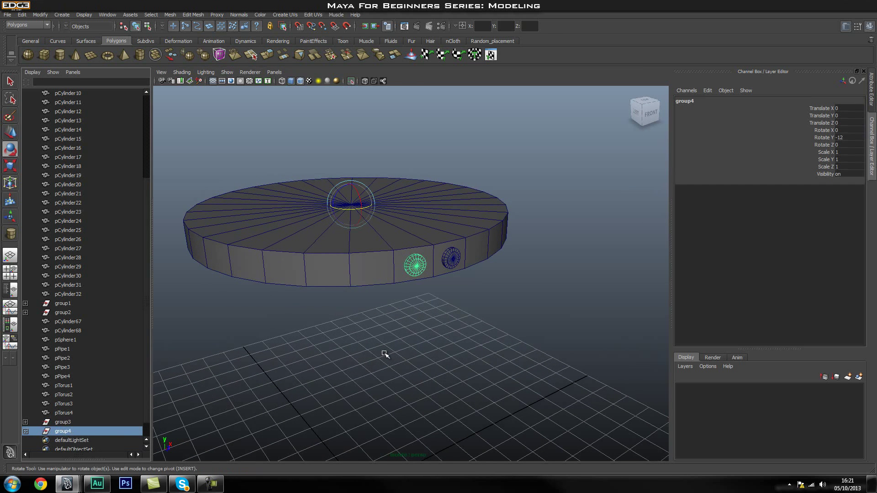
key(ctrl+d)
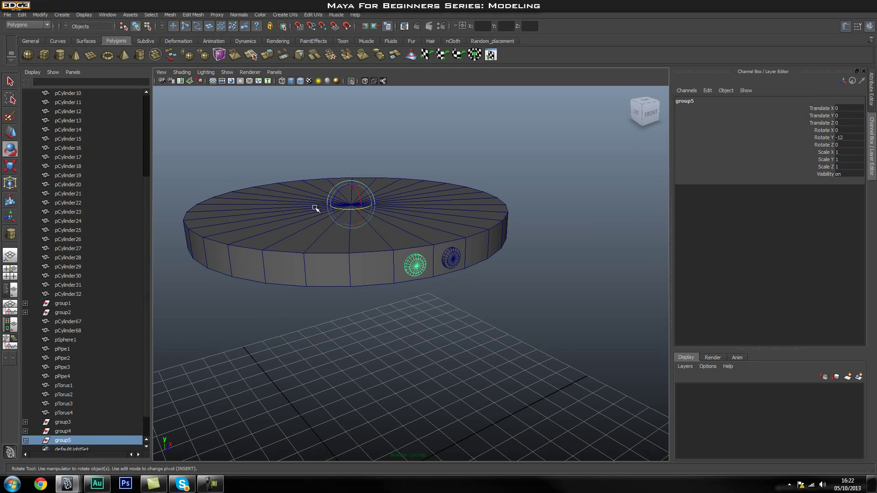
click(852, 137)
text(-24)
key(Return)
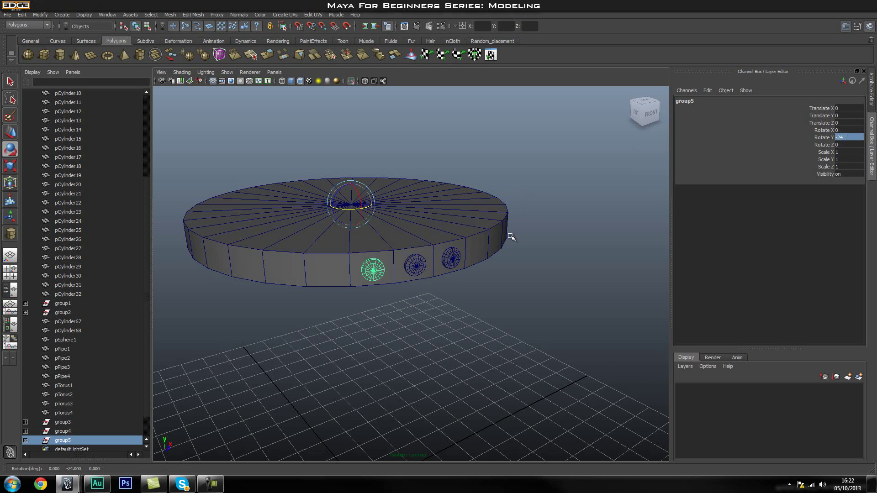
Repeat Duplicate with Transform in 12-degree increments until disc groups fill the whole circumference of the rim
key(shift+d)
key(shift+d)
key(shift+d)
key(shift+d)
key(shift+d)
key(shift+d)
key(shift+d)
key(shift+d)
key(shift+d)
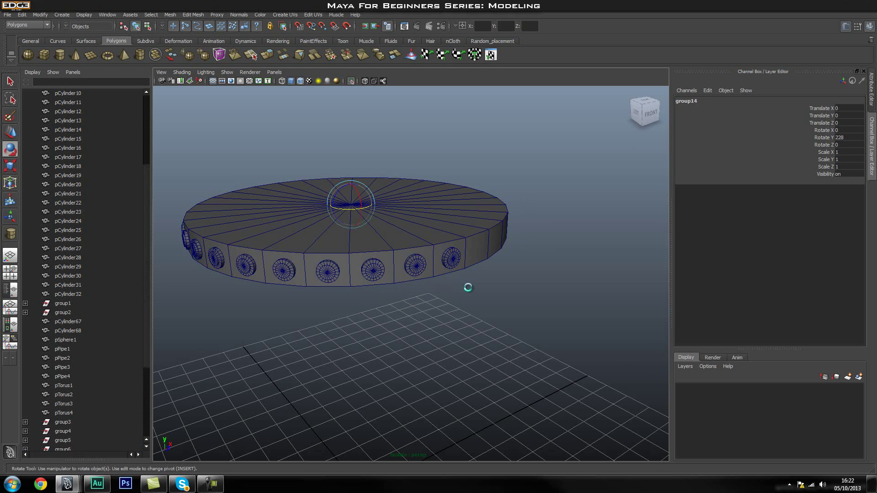
alt+drag(550, 260, 323, 259)
alt+drag(297, 286, 424, 287)
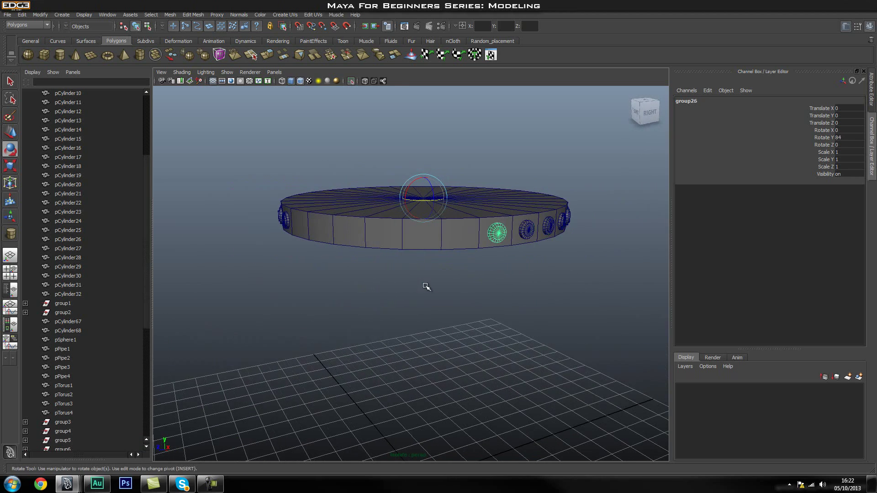
alt+drag(374, 298, 438, 332)
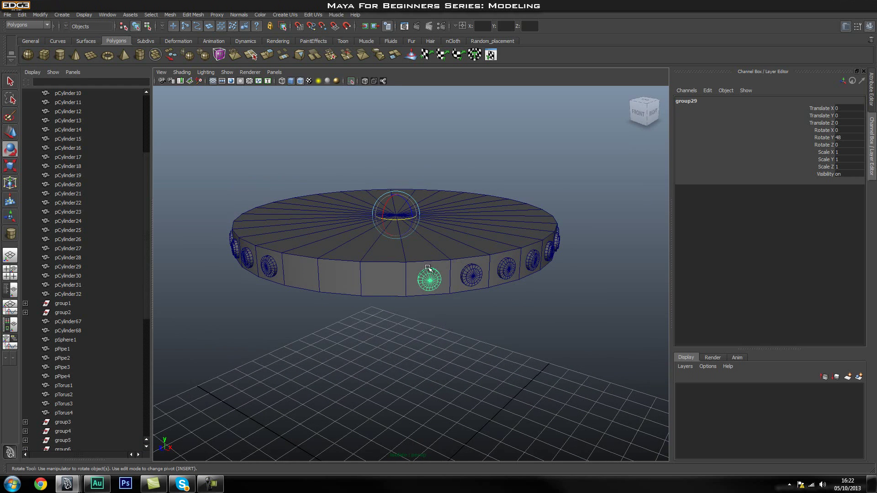
alt+drag(352, 343, 410, 342)
alt+drag(534, 323, 467, 303)
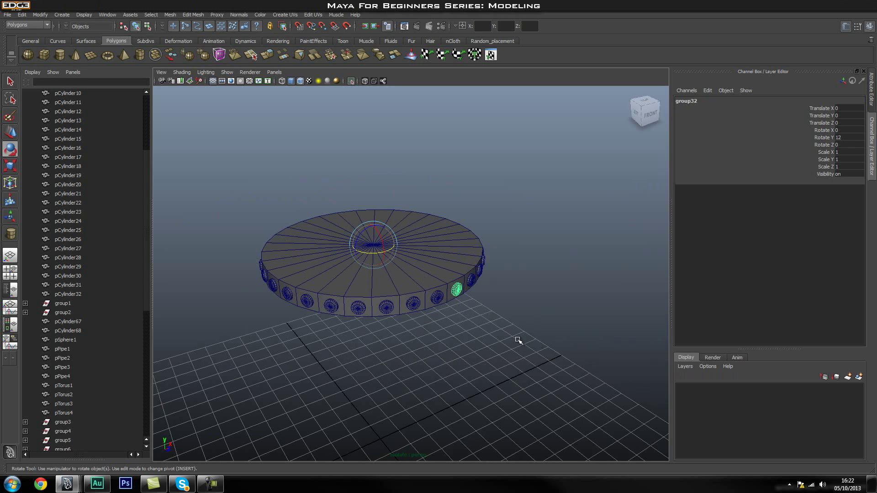
Clear the selection and turn off isolation to restore the full building model
click(526, 327)
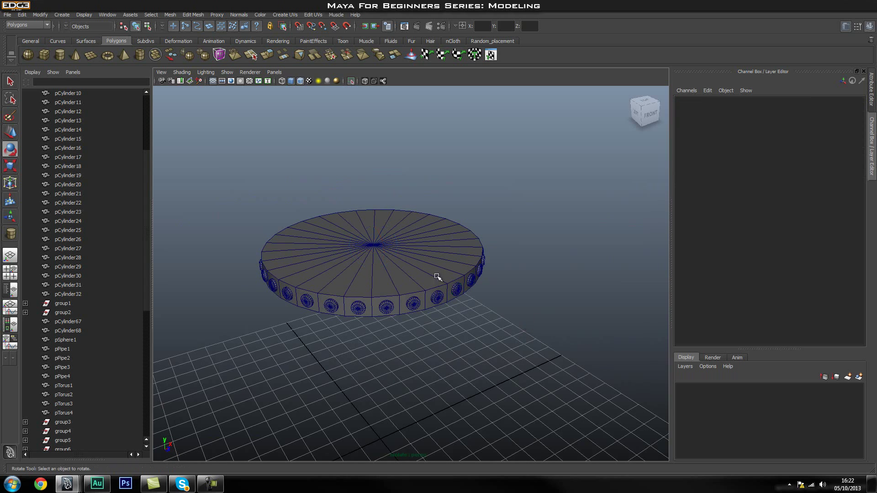
click(354, 81)
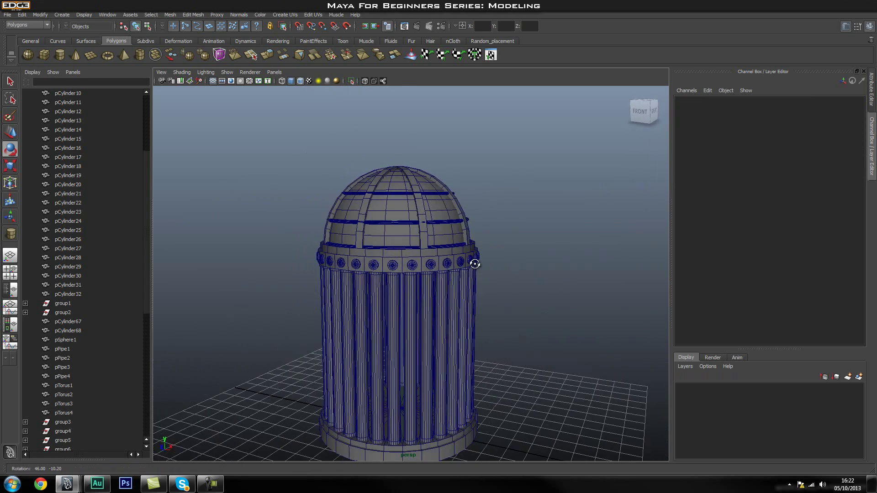